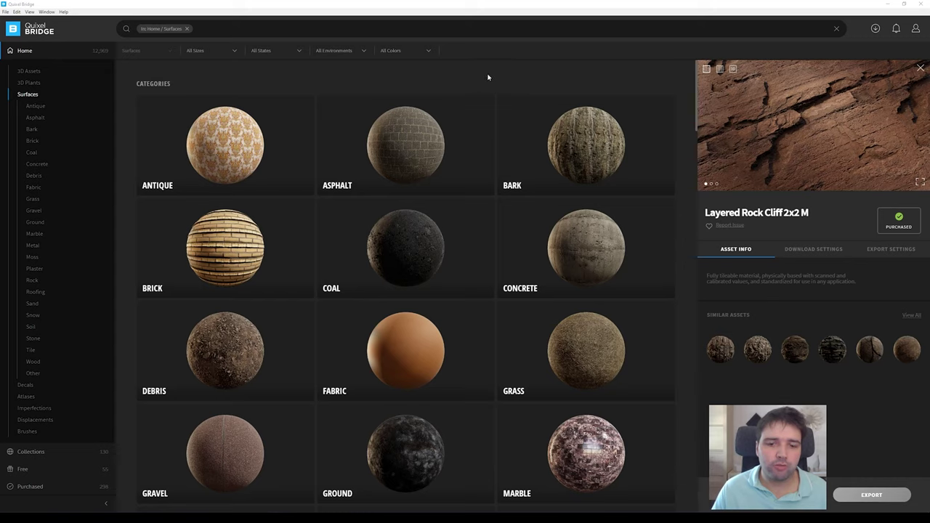
- Open the METAL surface category and browse its materials, such as Corrugated Metal Sheet 2x2 M
scroll(242, 126, down, 1)
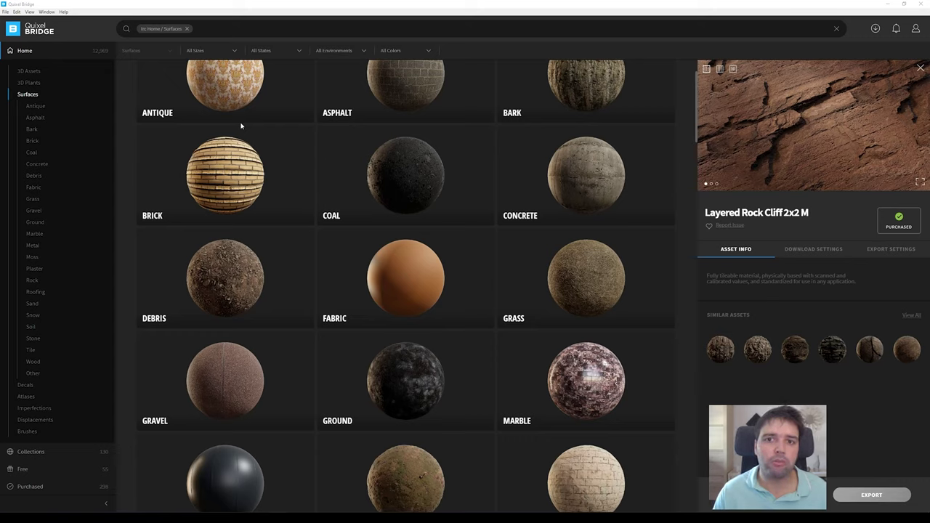
scroll(218, 146, up, 1)
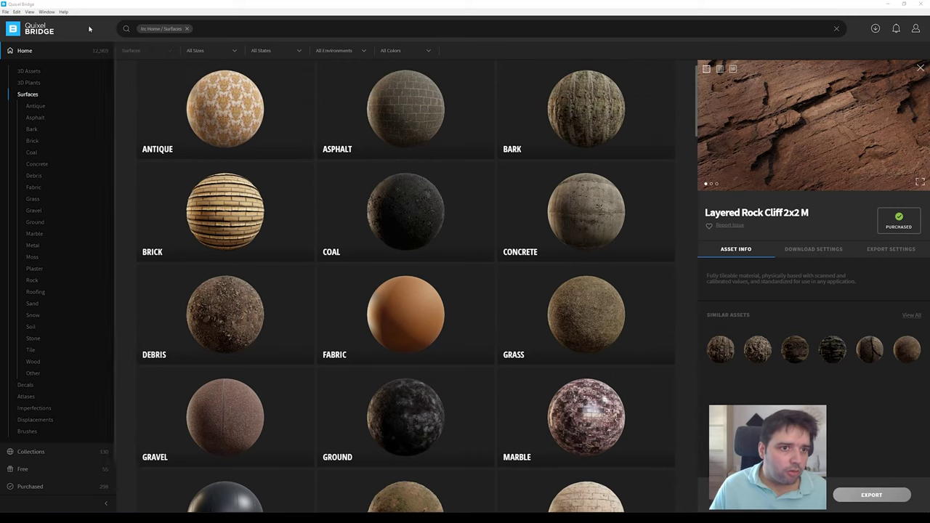
scroll(206, 159, up, 1)
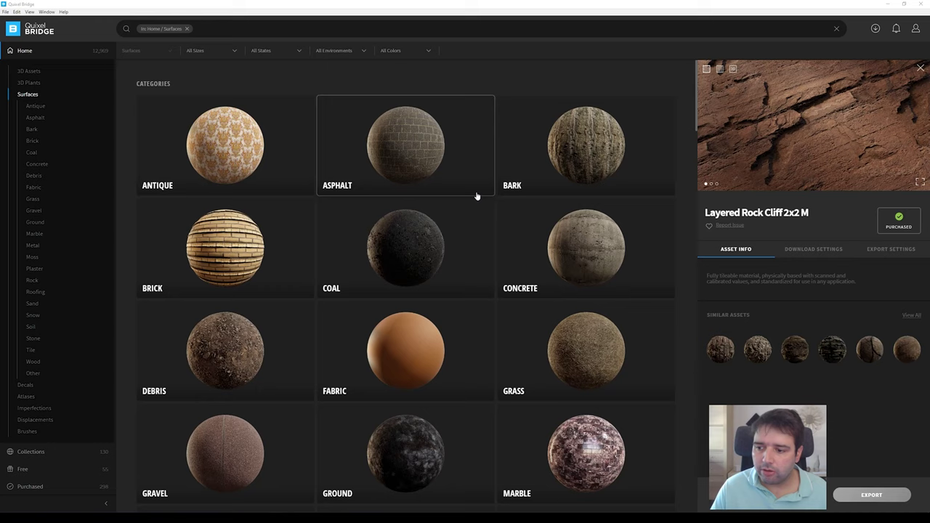
scroll(361, 195, down, 4)
scroll(216, 235, down, 3)
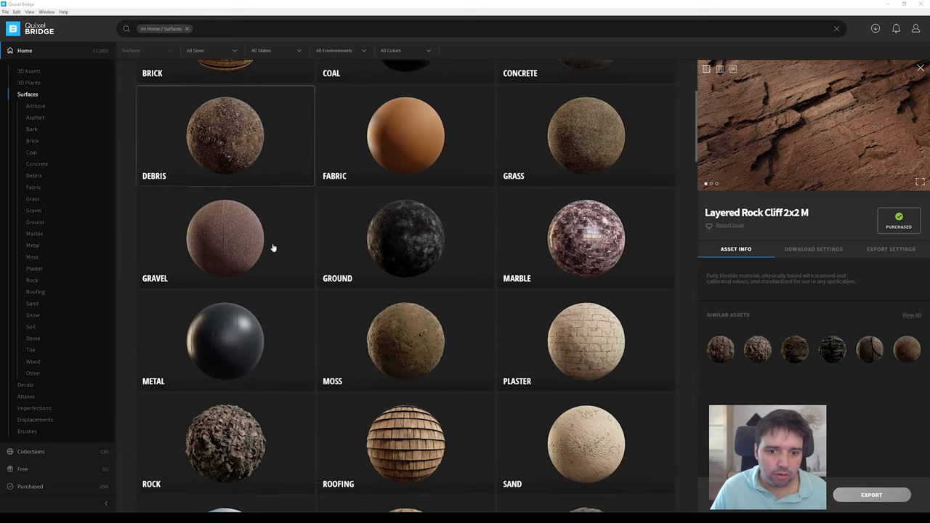
scroll(272, 247, down, 1)
scroll(186, 216, down, 2)
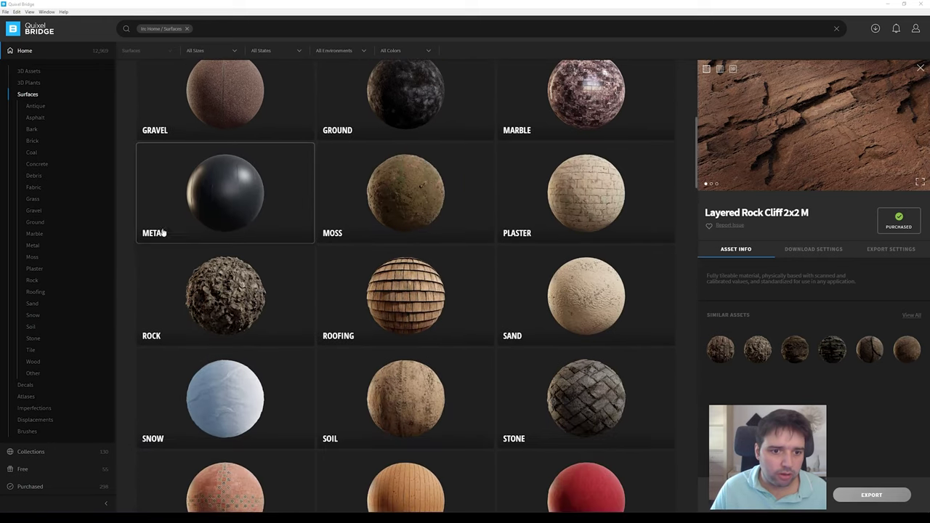
click(257, 202)
scroll(332, 286, down, 2)
scroll(413, 266, down, 2)
scroll(403, 289, down, 2)
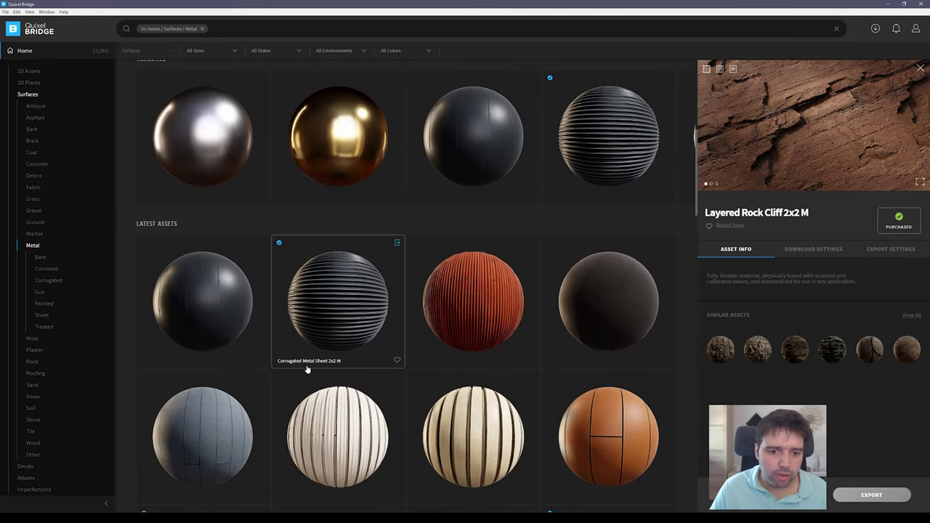
- Pick the Corrugated Metal Sheet 2x2 M asset and select its albedo and normal map files
click(356, 307)
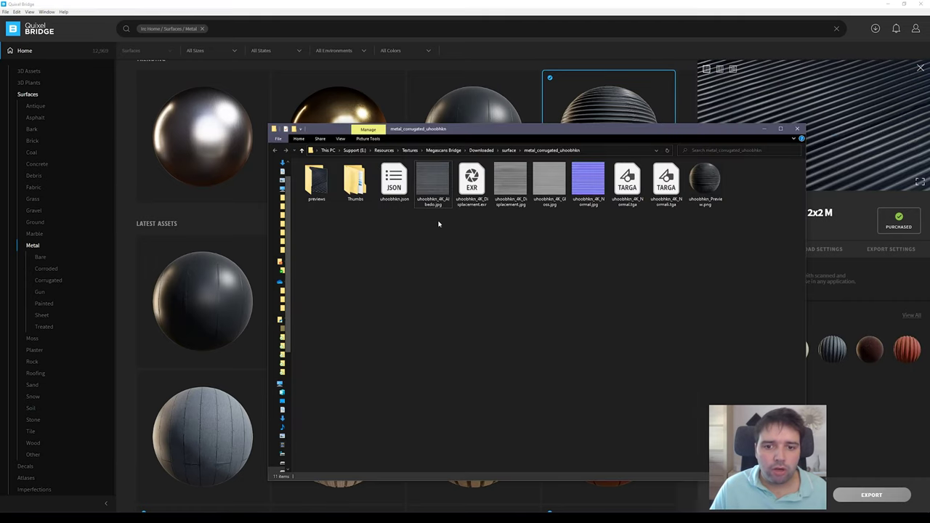
click(434, 182)
drag(550, 228, 567, 175)
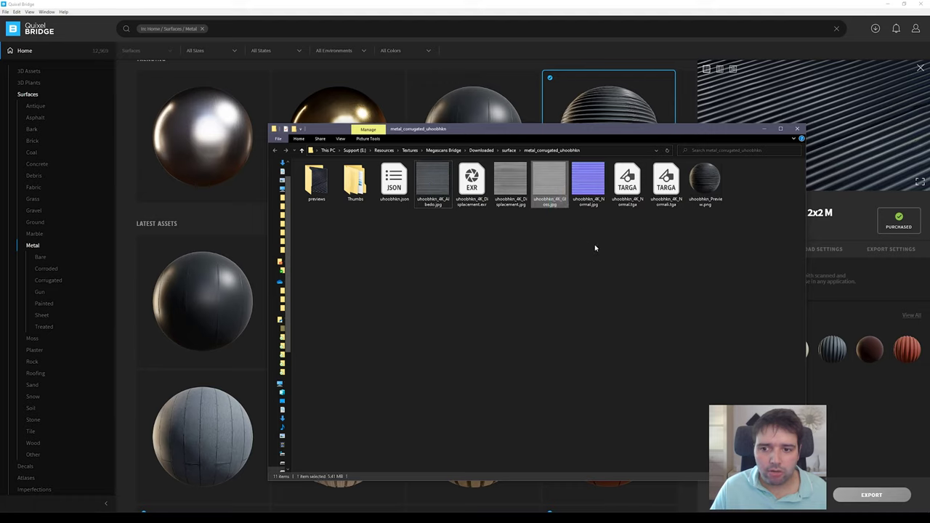
drag(596, 243, 596, 173)
- Point out the gloss, albedo and displacement maps, then reveal the folder's full path
drag(538, 245, 541, 178)
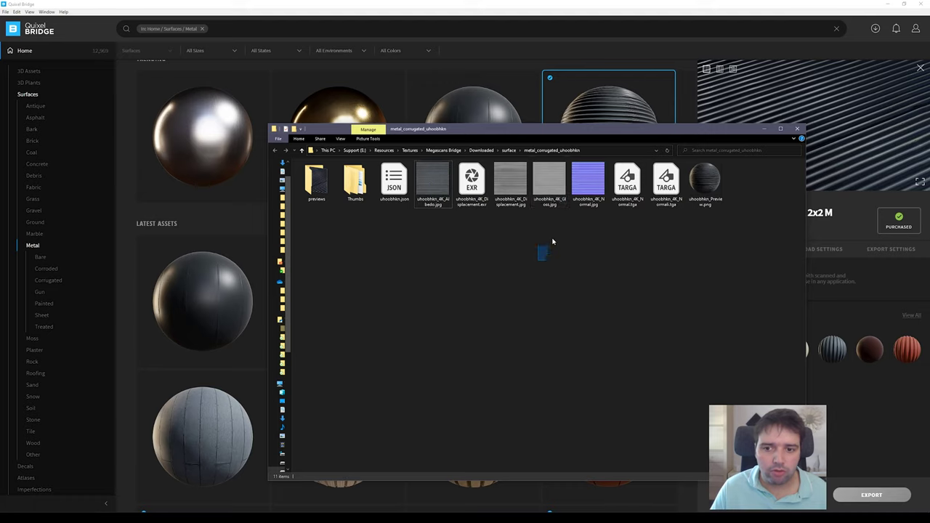
drag(536, 262, 584, 165)
drag(436, 223, 442, 170)
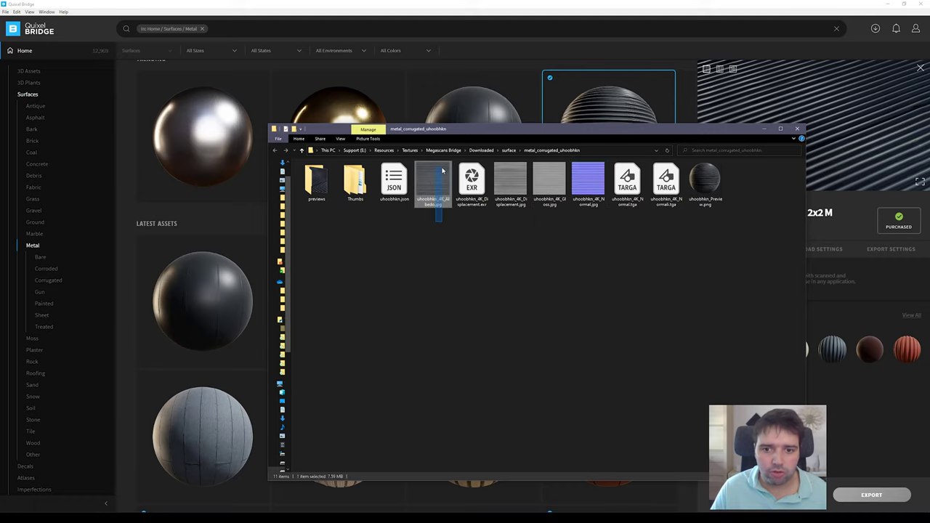
mouse_move(514, 236)
mouse_down()
mouse_move(523, 196)
mouse_move(516, 187)
mouse_up()
click(509, 266)
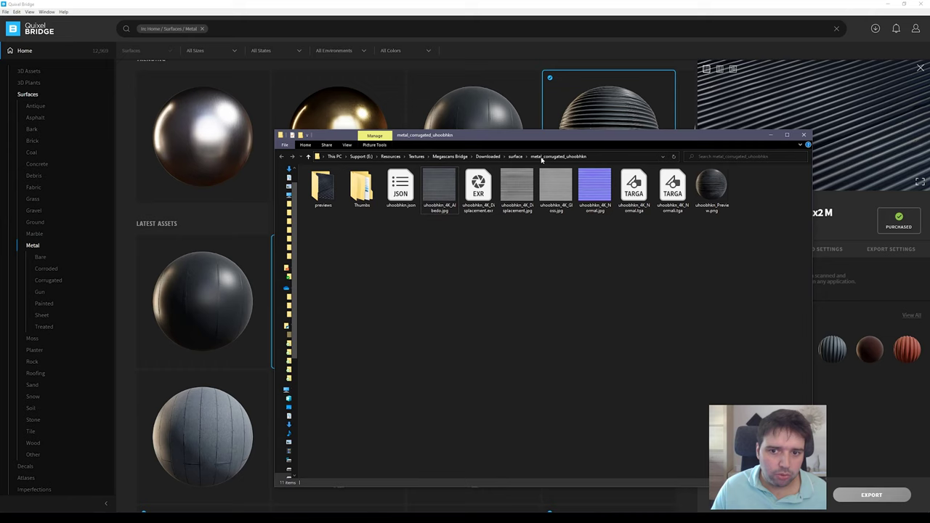
key(alt+d)
- Load the corrugated metal Albedo.jpg as the sphere's colour map and preview it
key(Escape)
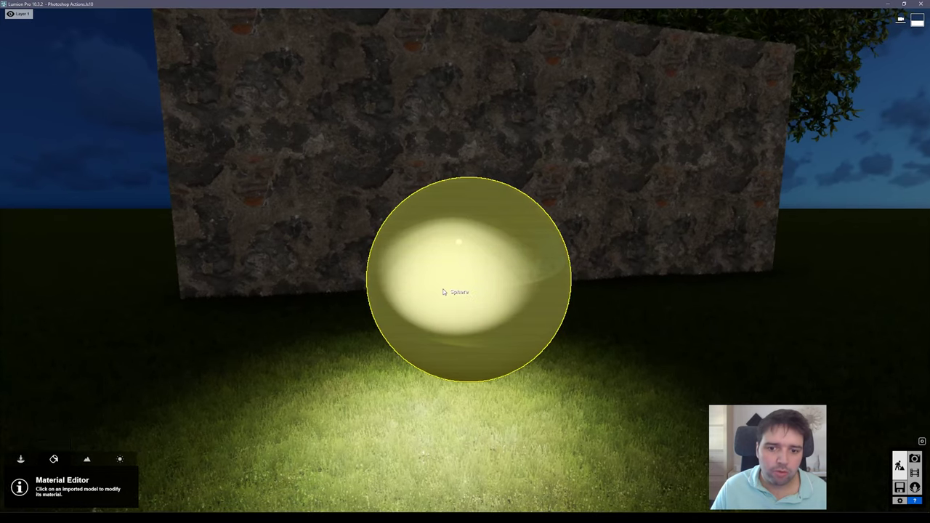
click(442, 291)
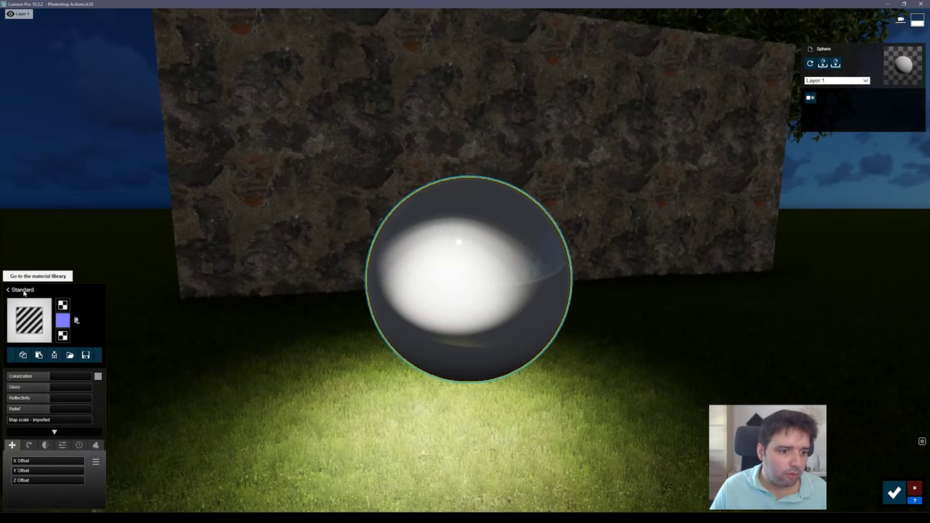
click(75, 319)
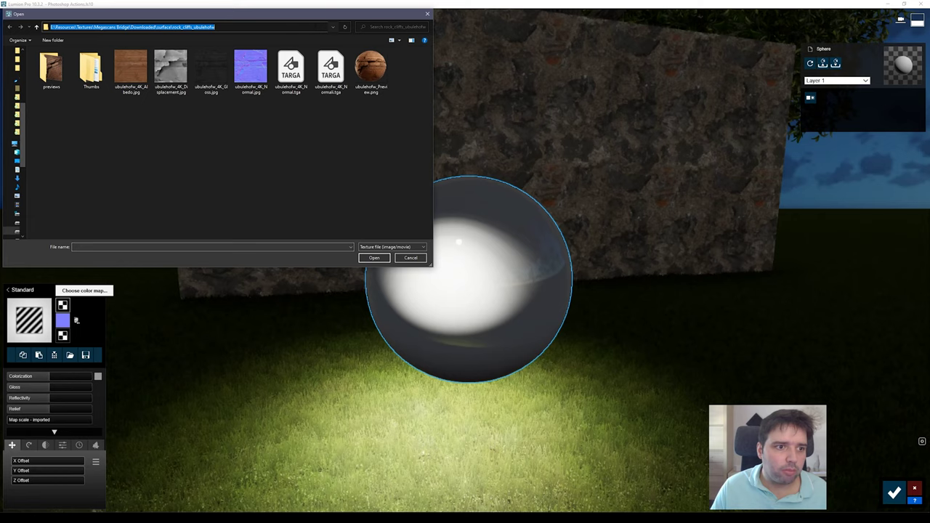
key(Return)
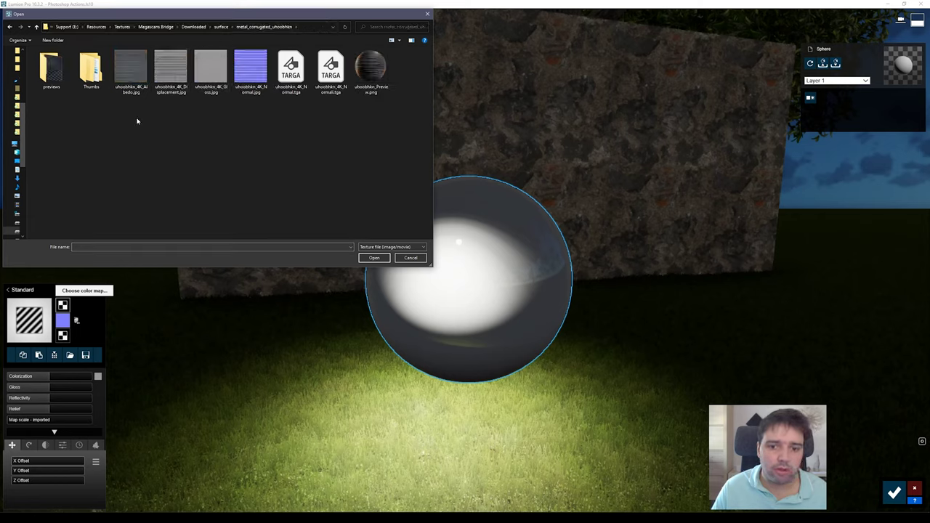
double_click(130, 69)
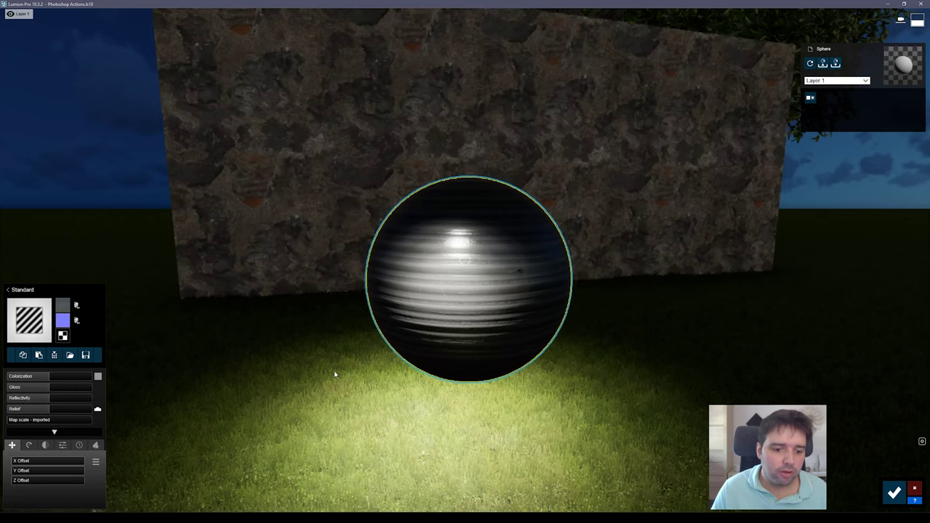
key(ctrl)
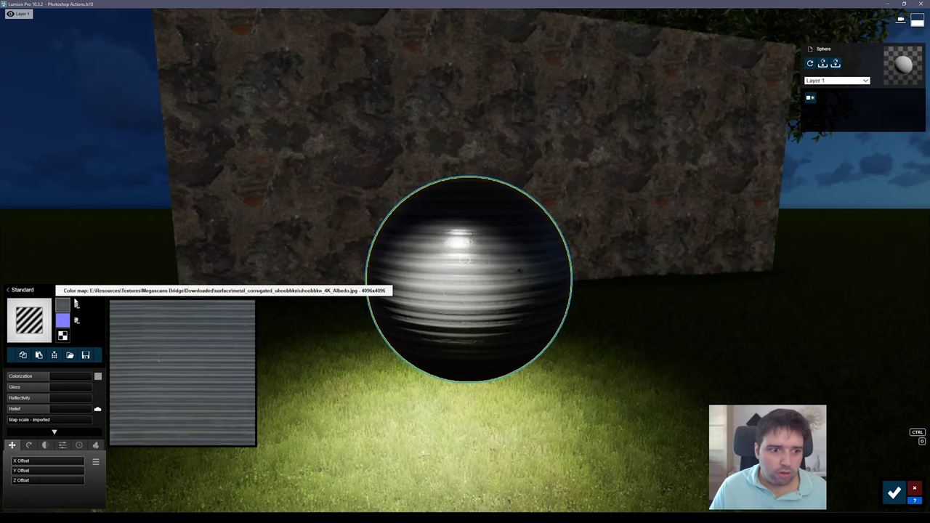
key(ctrl)
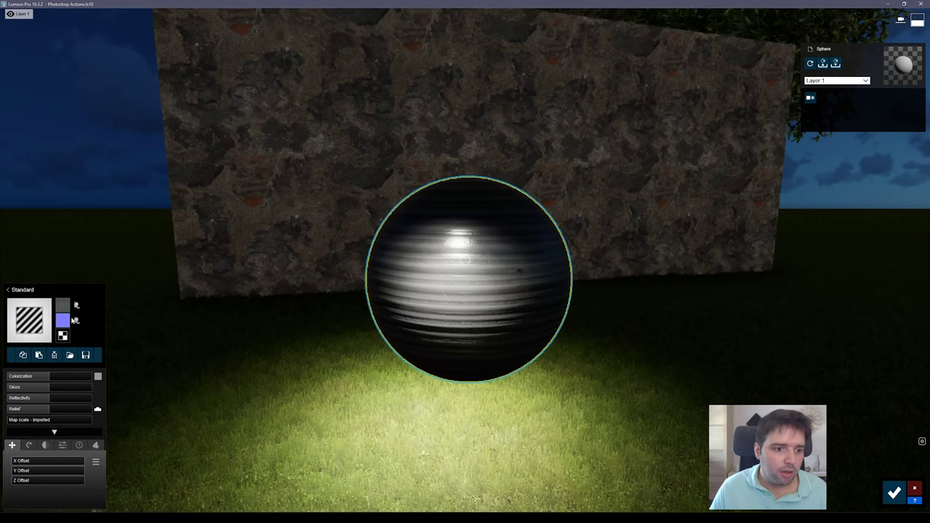
- Load the Normal TGA file as the sphere's normal map and fly in to inspect the ribs
click(63, 320)
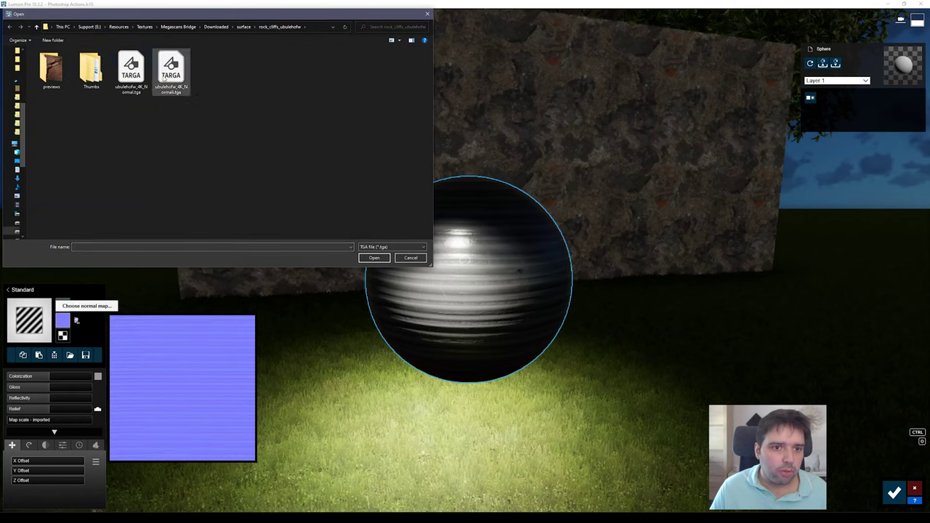
click(132, 73)
click(374, 258)
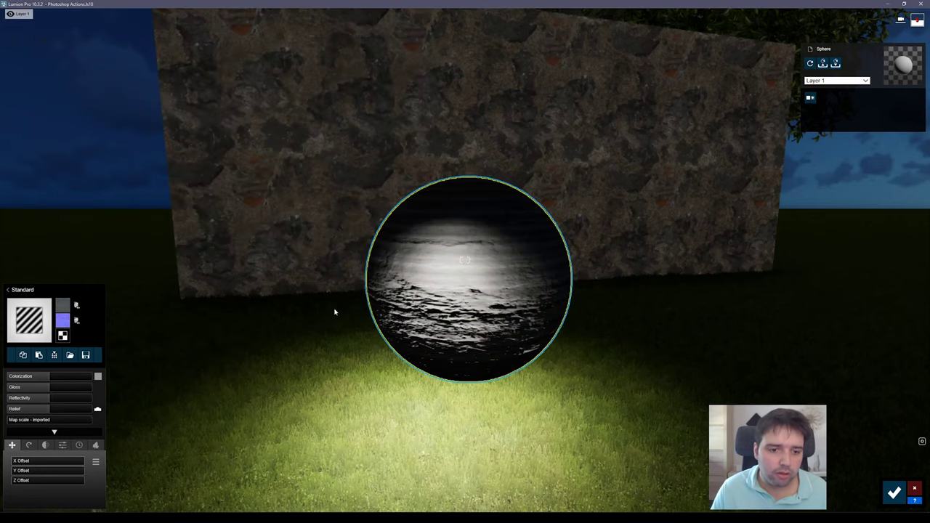
click(77, 319)
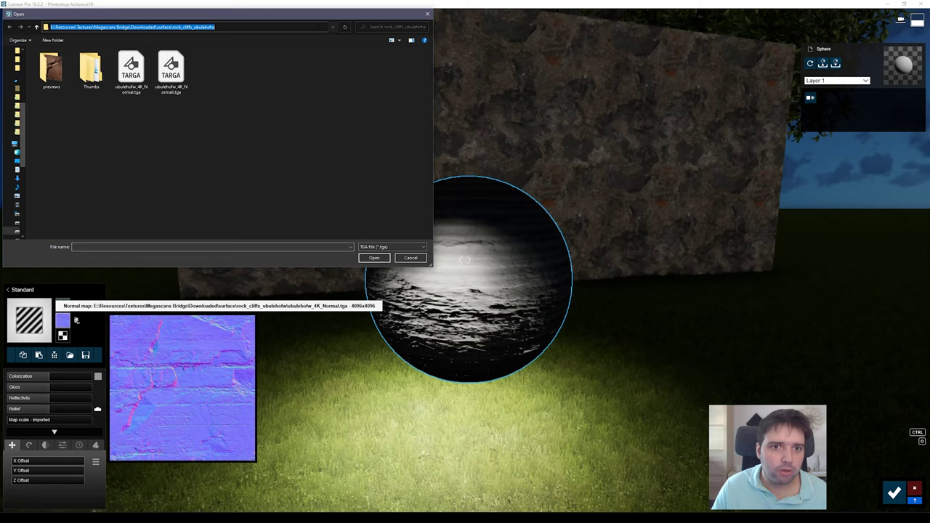
double_click(131, 71)
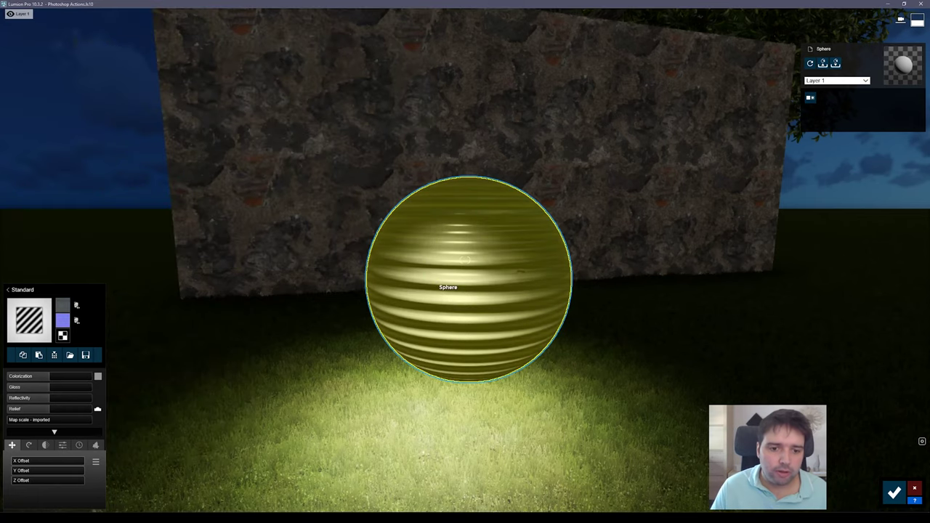
key(w)
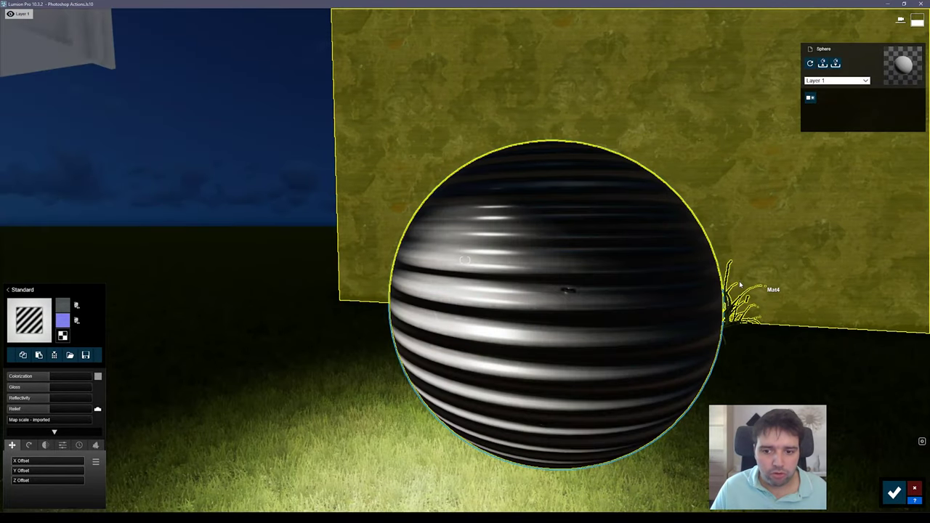
key(d)
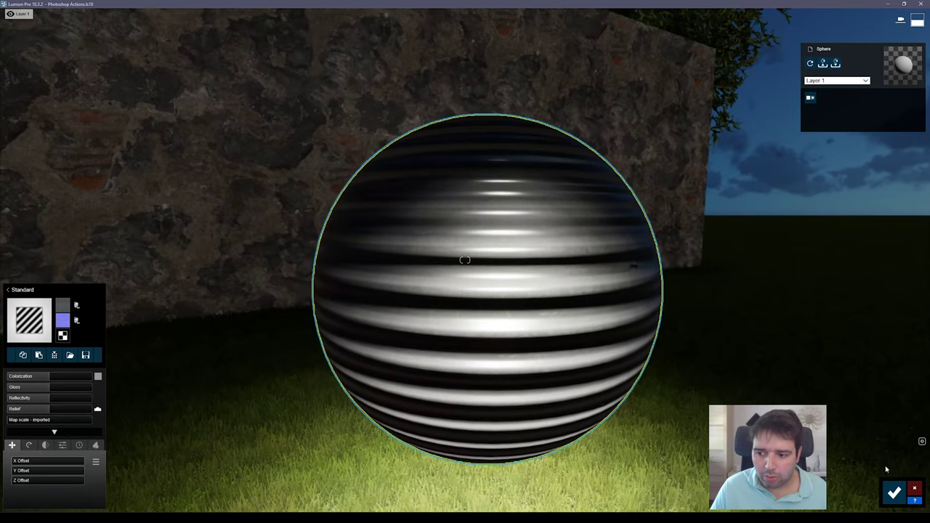
- Apply the material, render a Photo-mode still of the sphere, then exit back to editing
click(893, 492)
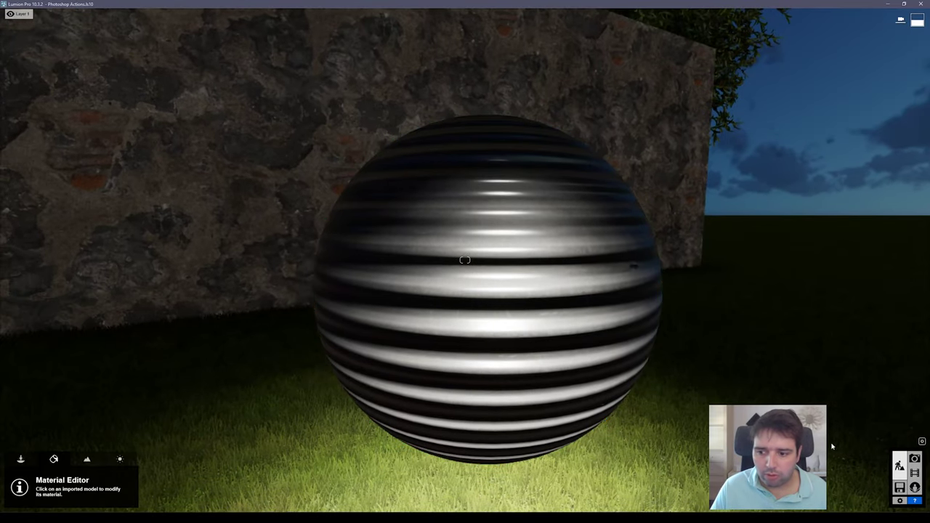
click(914, 458)
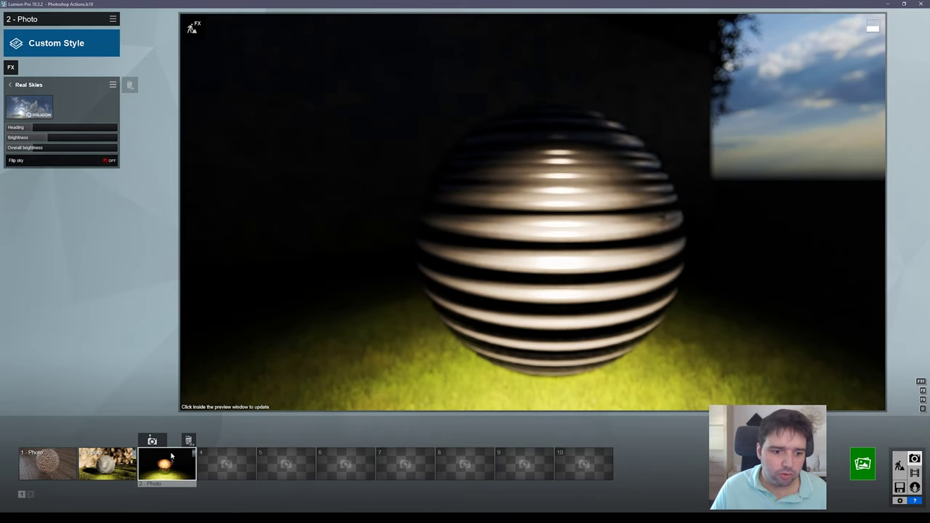
mouse_move(585, 402)
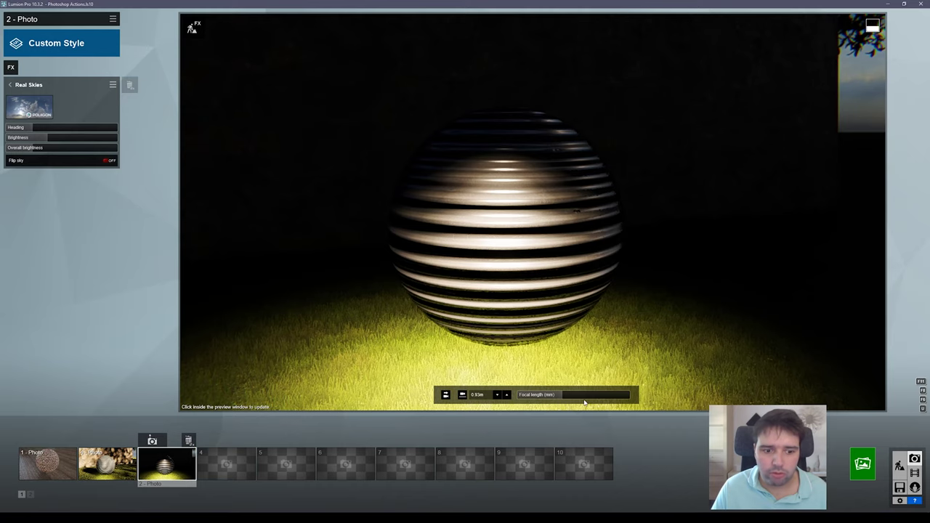
click(863, 463)
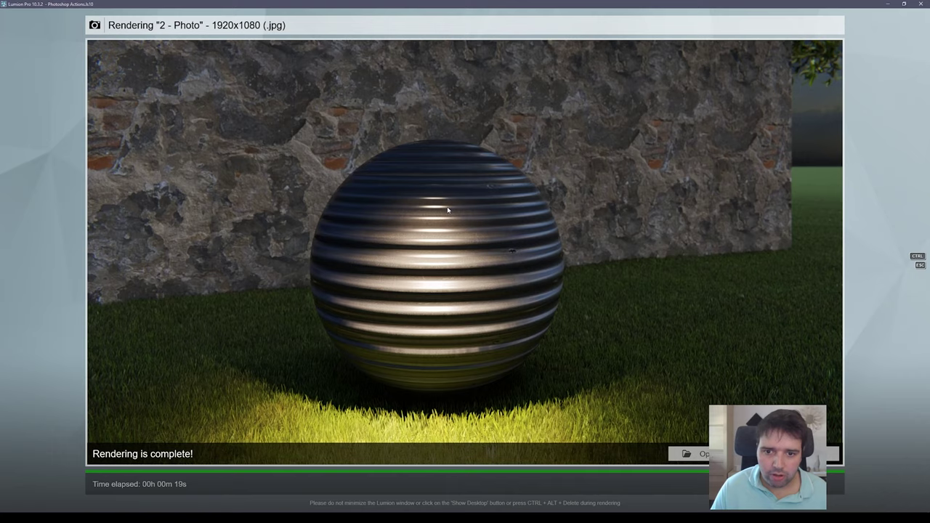
key(Escape)
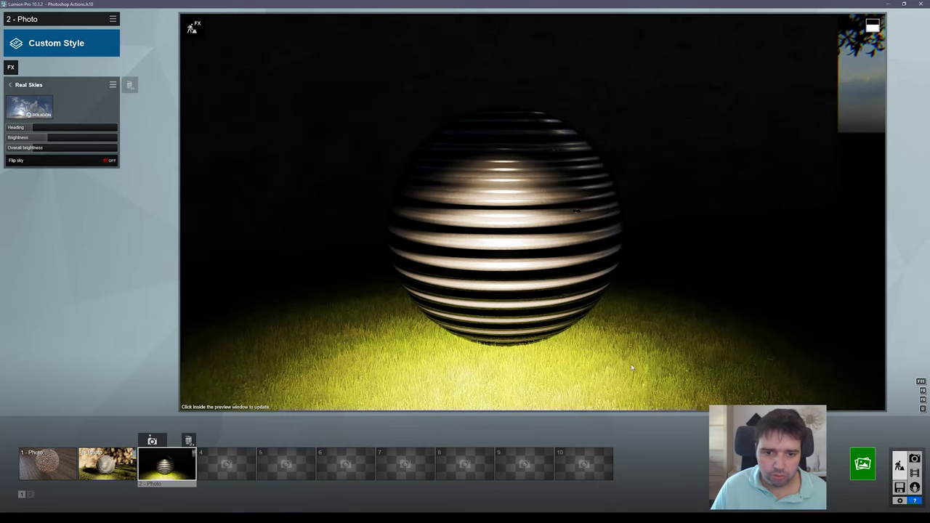
key(Escape)
- Load the second normal-map TGA file onto the sphere and save the material
click(356, 306)
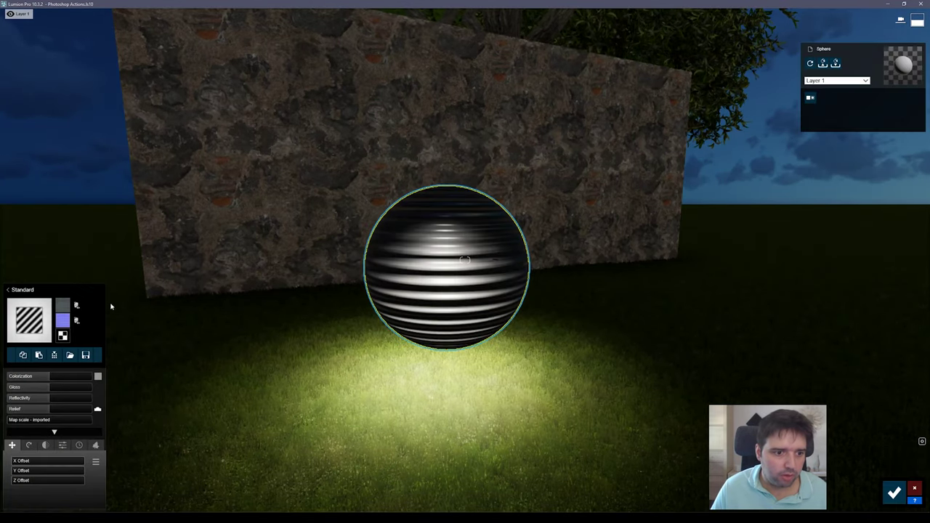
click(62, 321)
click(178, 69)
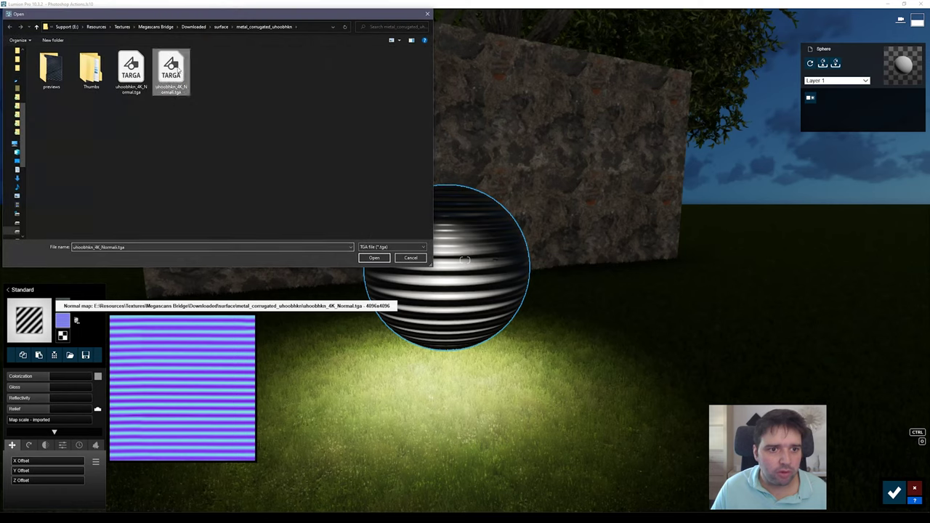
double_click(176, 65)
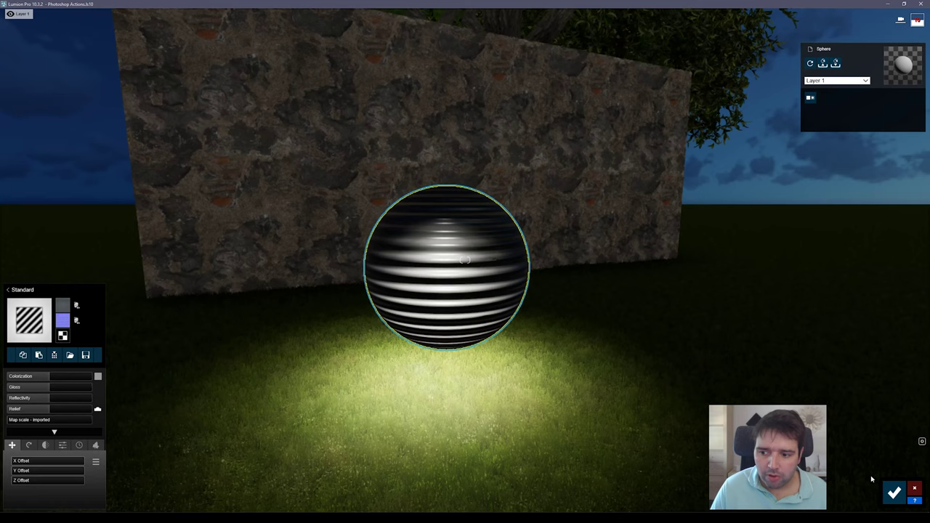
click(894, 492)
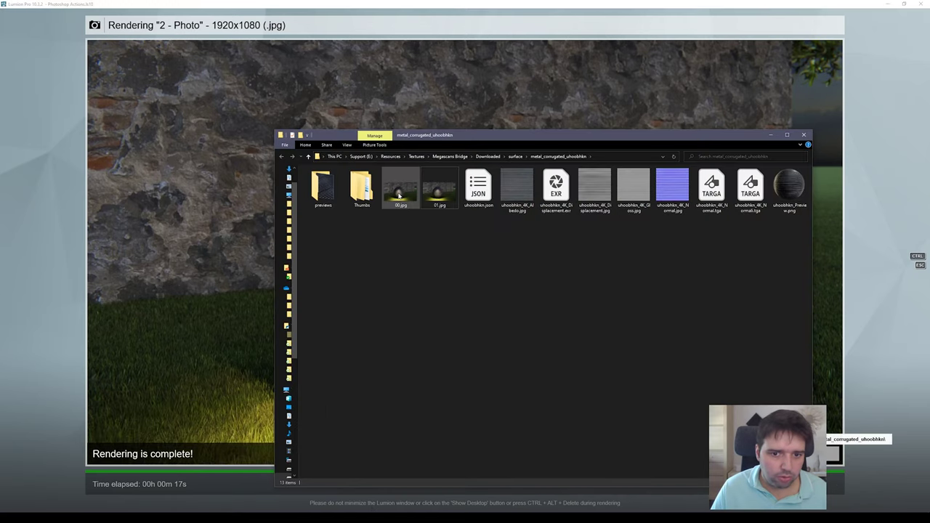
- Place the new render into the Photoshop document holding the earlier render and commit it
drag(400, 190, 194, 430)
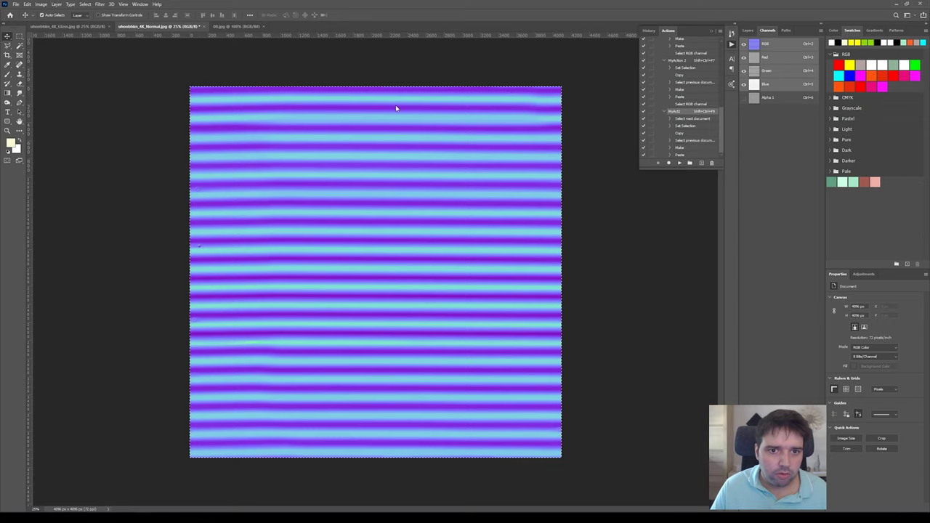
key(ctrl+Tab)
key(alt+Tab)
drag(438, 186, 226, 217)
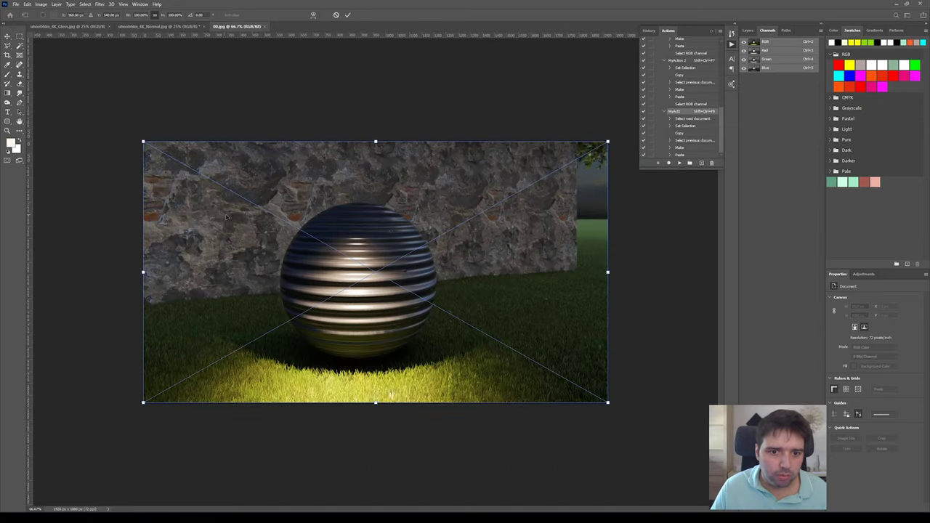
key(Return)
scroll(366, 203, up, 2)
scroll(366, 204, up, 2)
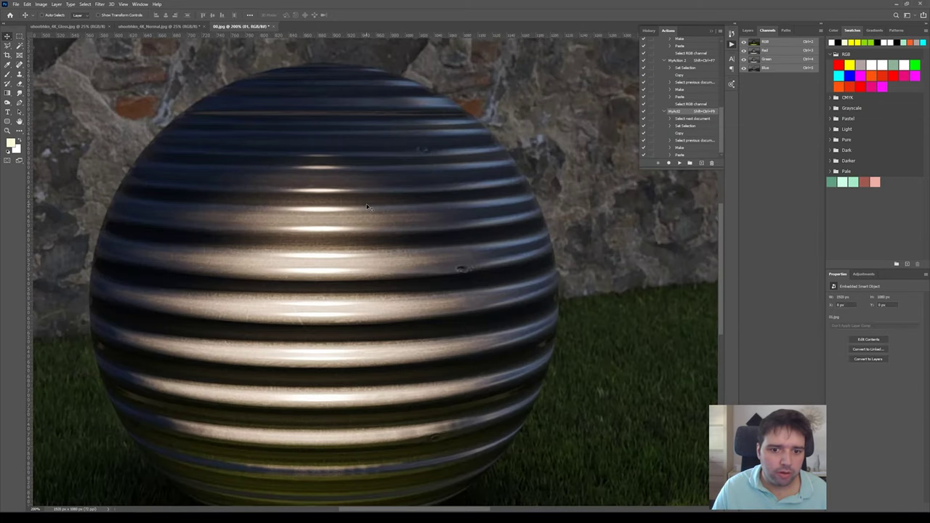
- Hide the new render layer and add the text 'WITHOUT GREEN INVERTED' above the sphere
drag(367, 207, 431, 178)
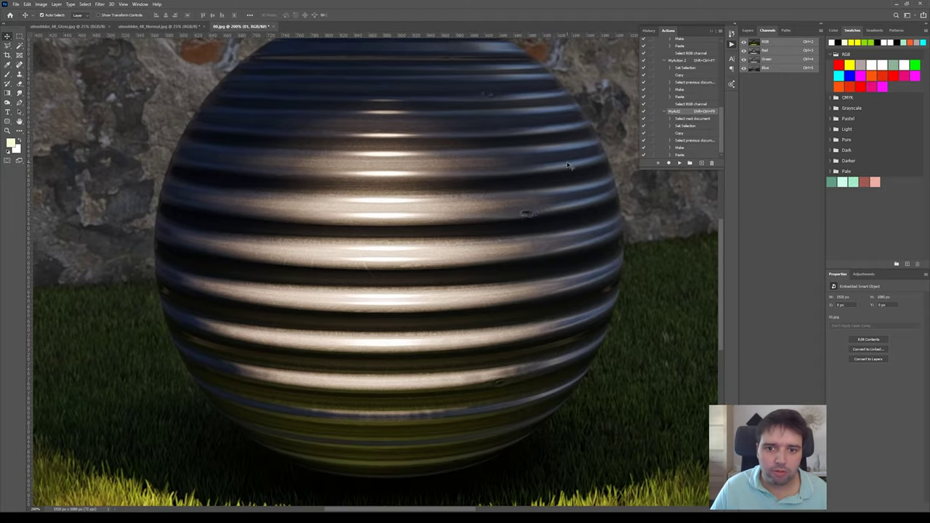
click(751, 31)
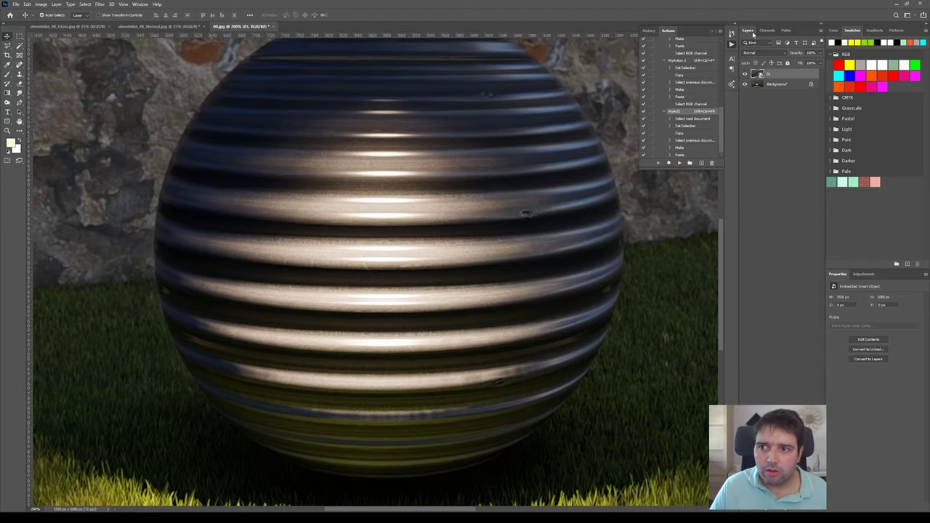
click(745, 76)
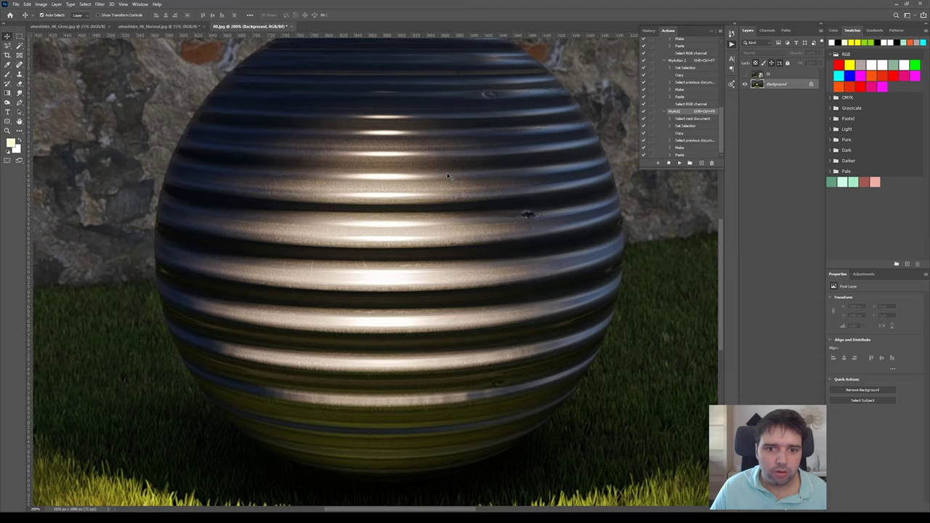
key(t)
click(257, 93)
key(BackSpace)
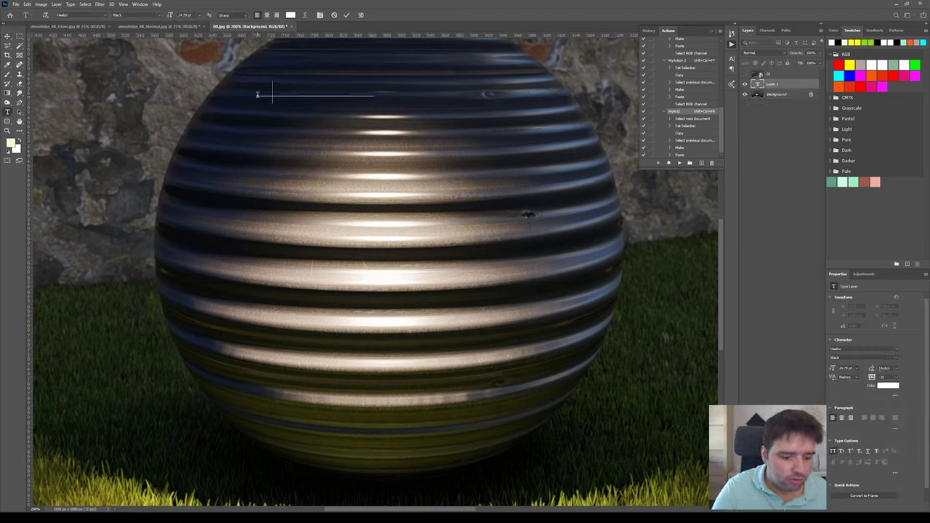
text(WITHOUT)
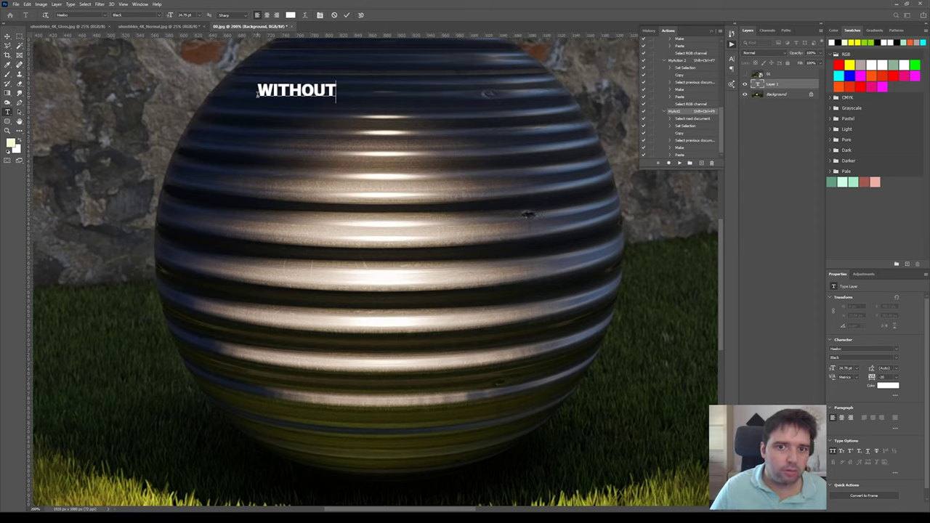
text( G)
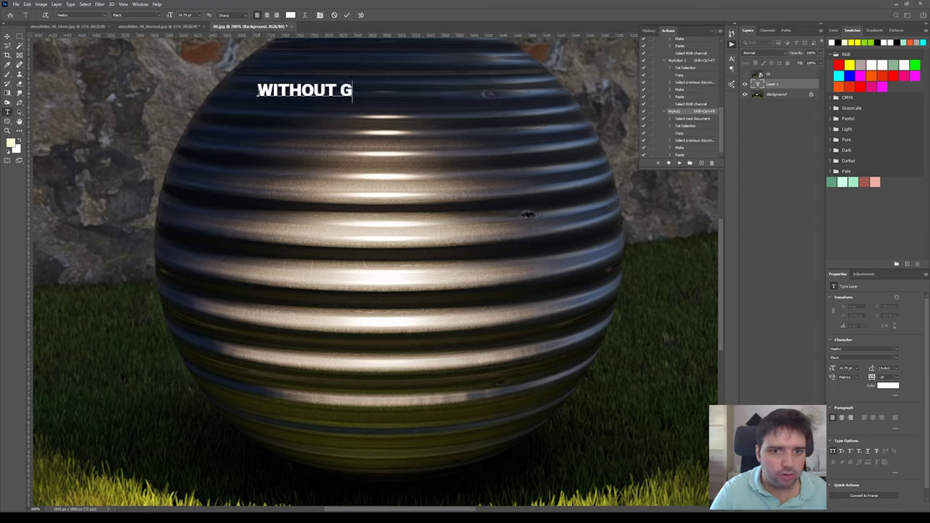
text(REEN INVERTE)
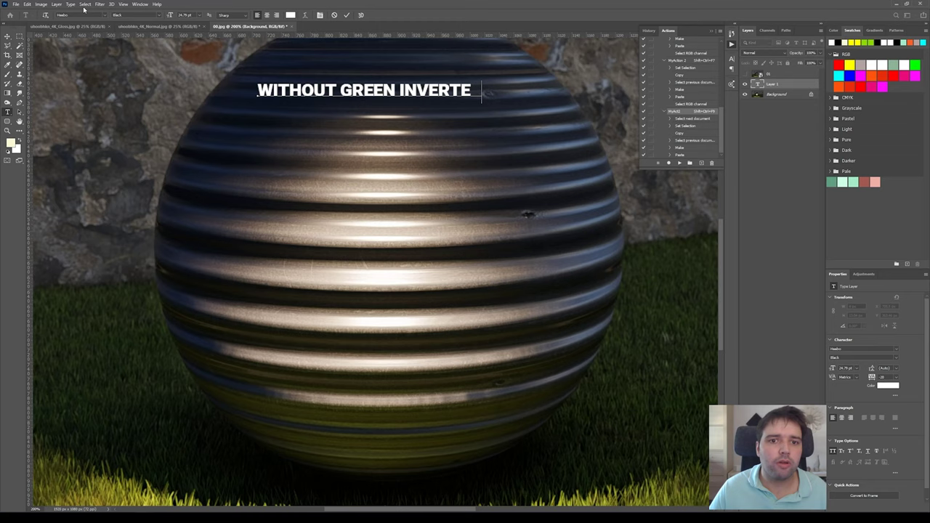
text(D)
click(8, 35)
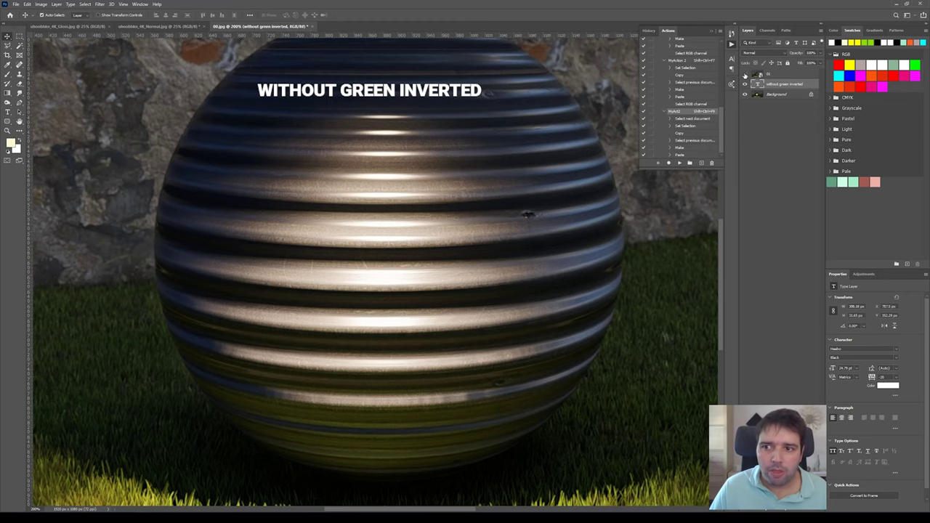
- Toggle the new render layer on and off to compare, then zoom out to the whole image
click(744, 74)
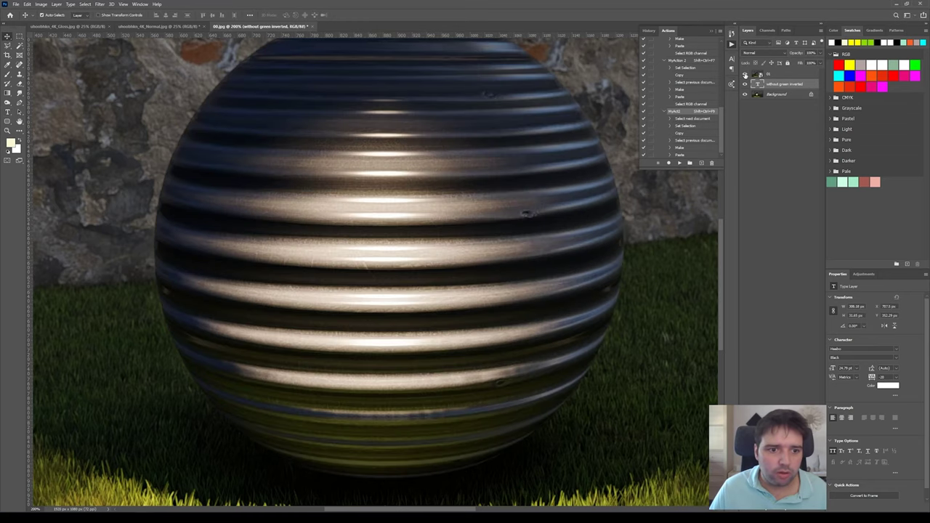
click(744, 74)
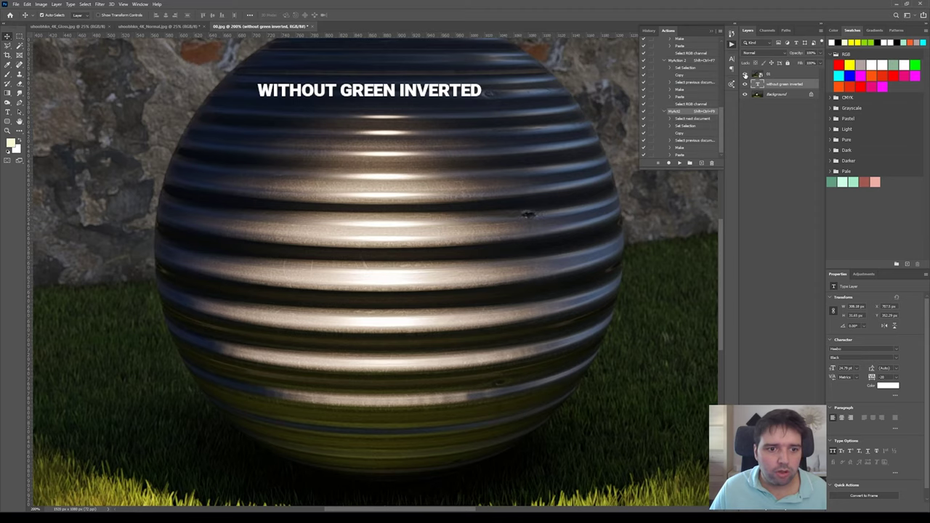
click(744, 74)
click(744, 74)
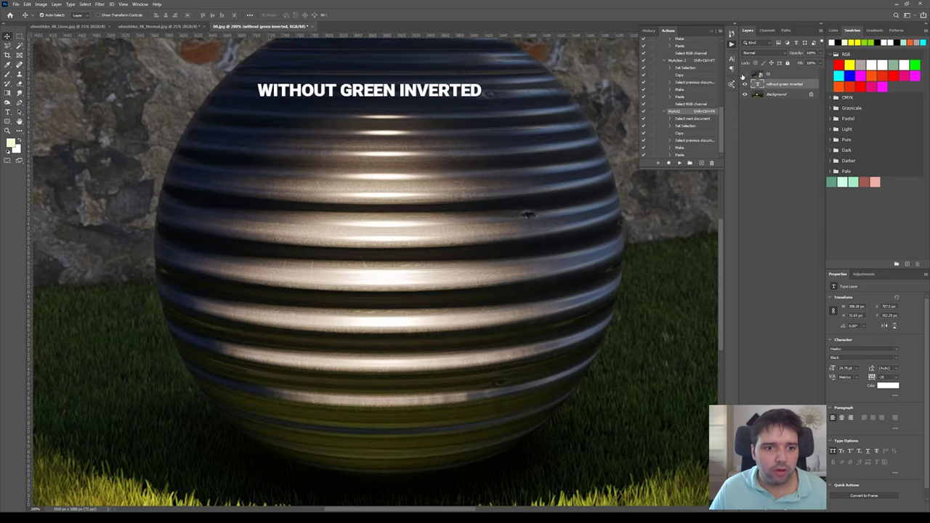
key(ctrl+1)
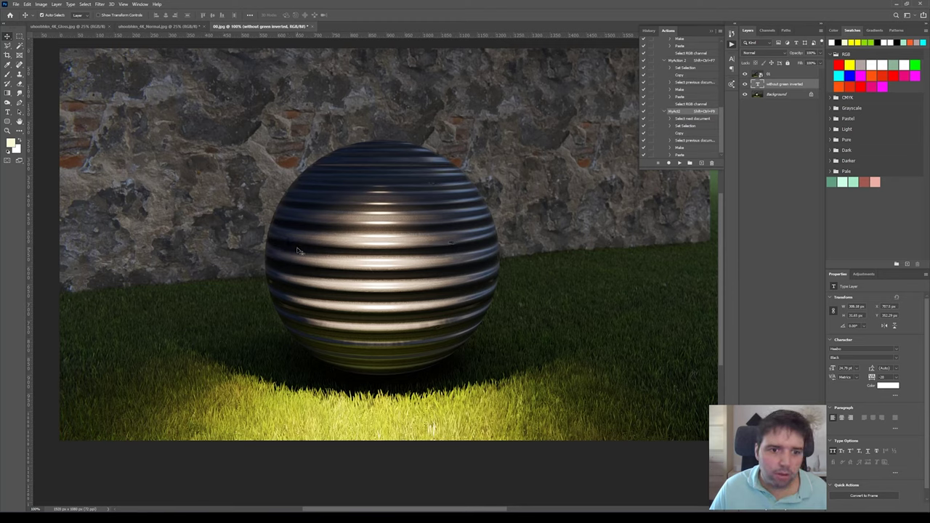
- Paint a red circle at the sphere's left edge on a new top annotation layer
click(20, 46)
key(b)
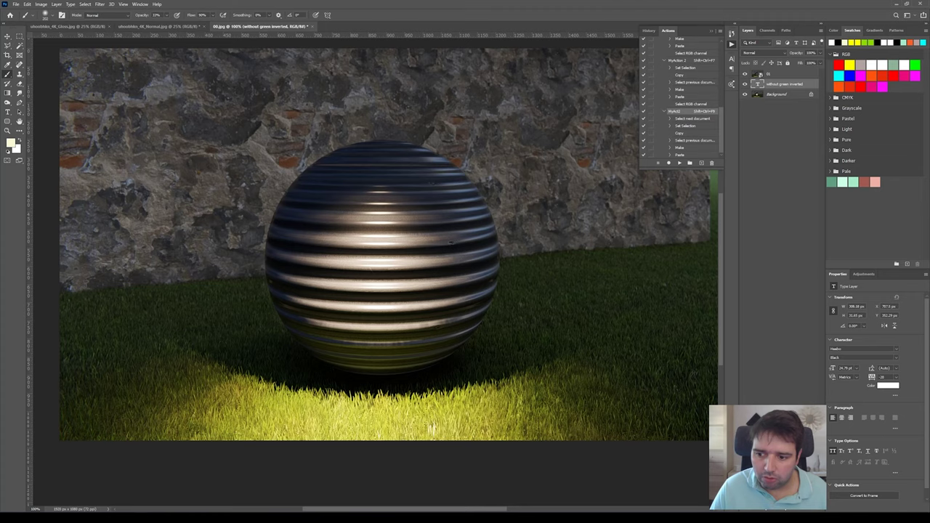
key(ctrl+shift+alt+n)
right_click(109, 120)
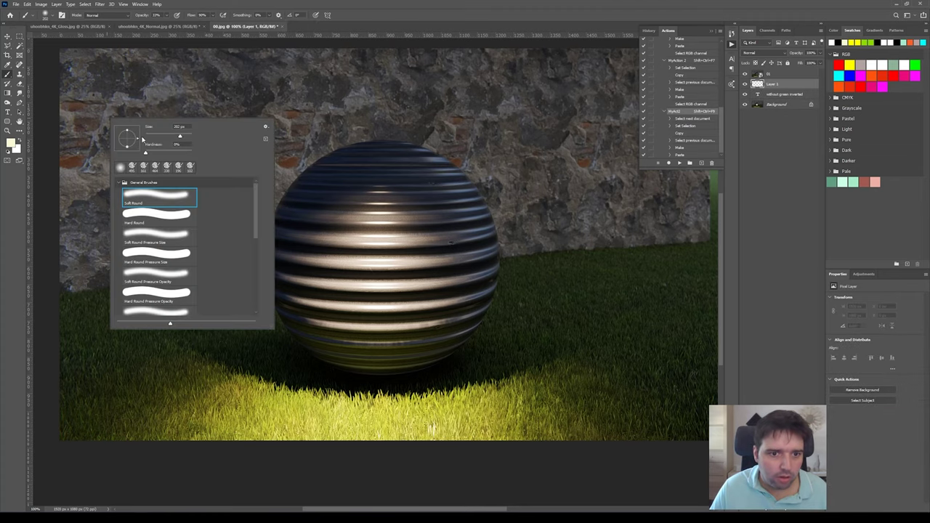
click(841, 64)
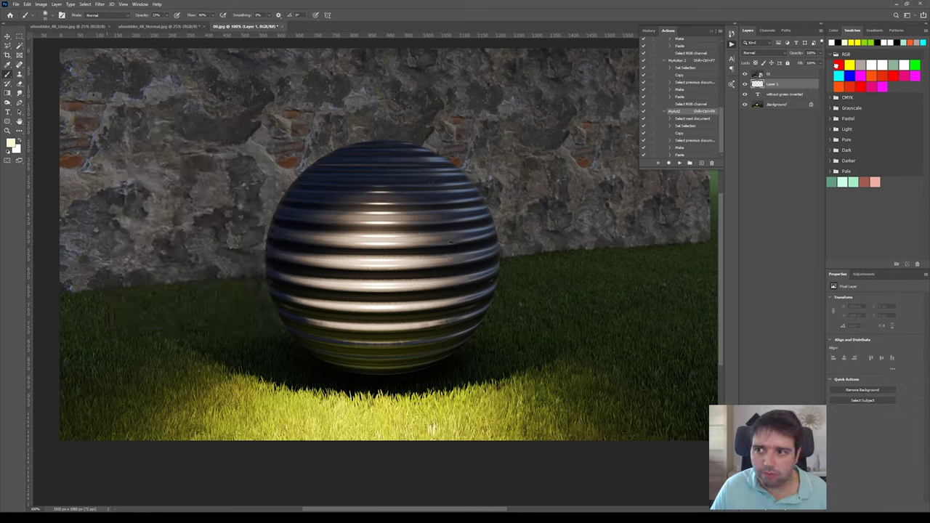
drag(261, 245, 293, 202)
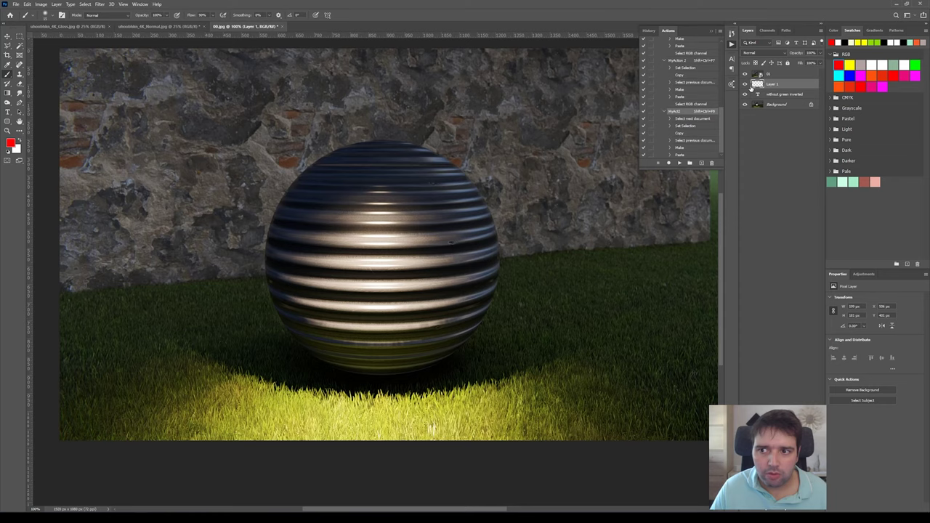
drag(752, 87, 756, 73)
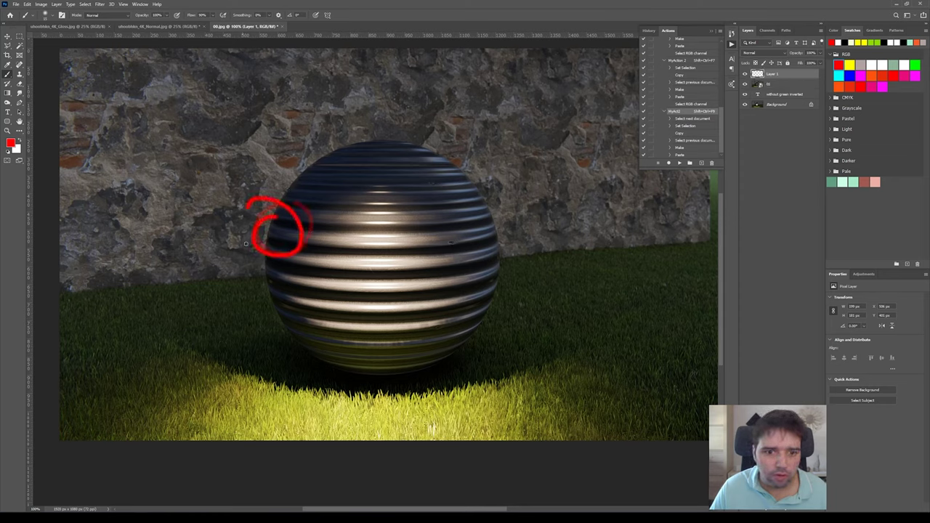
- Toggle the WITHOUT GREEN INVERTED render layer to compare, then return to Lumion
click(744, 84)
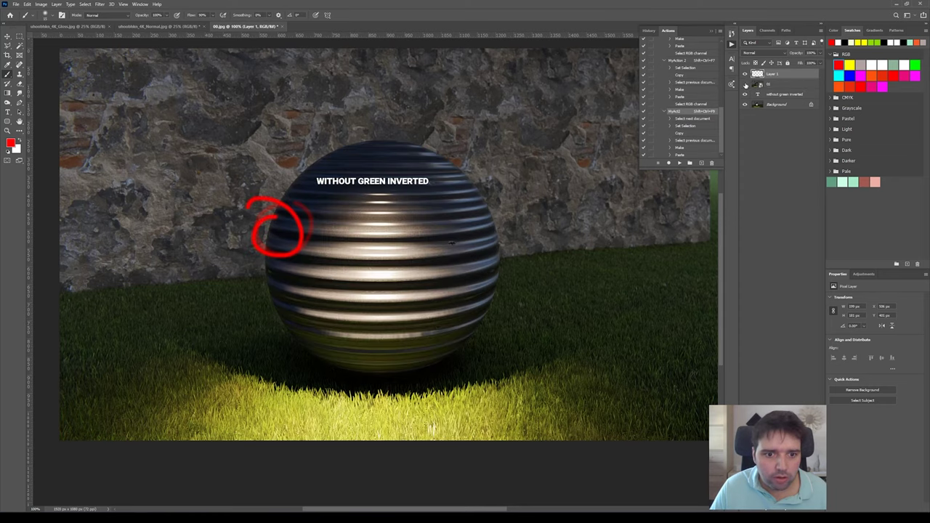
click(744, 85)
click(744, 84)
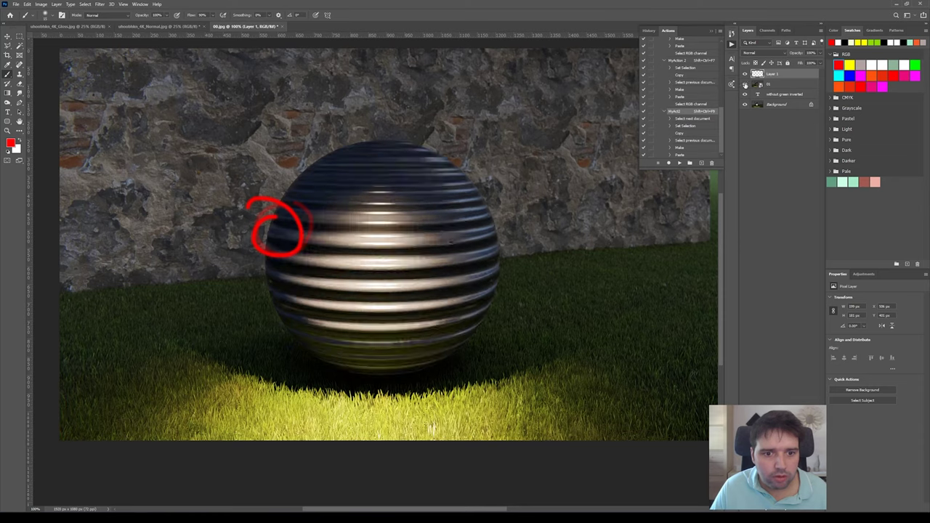
click(743, 85)
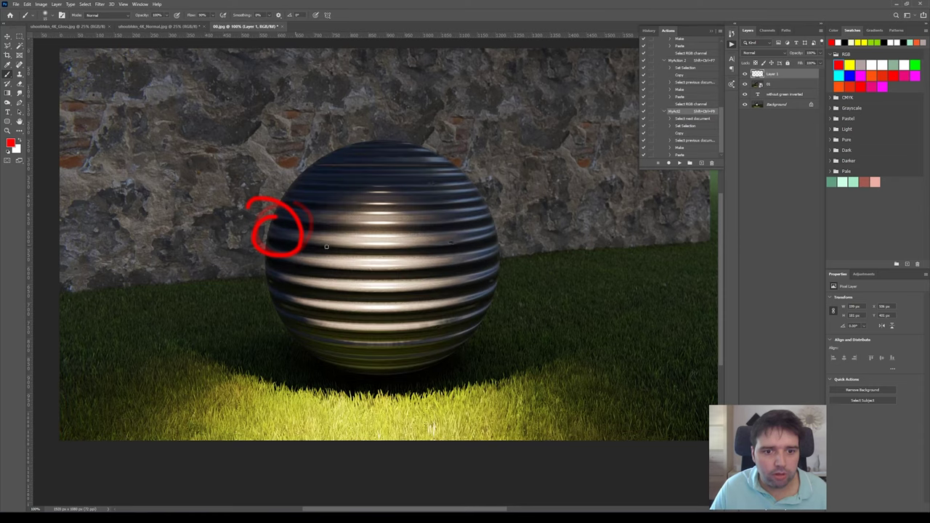
click(744, 84)
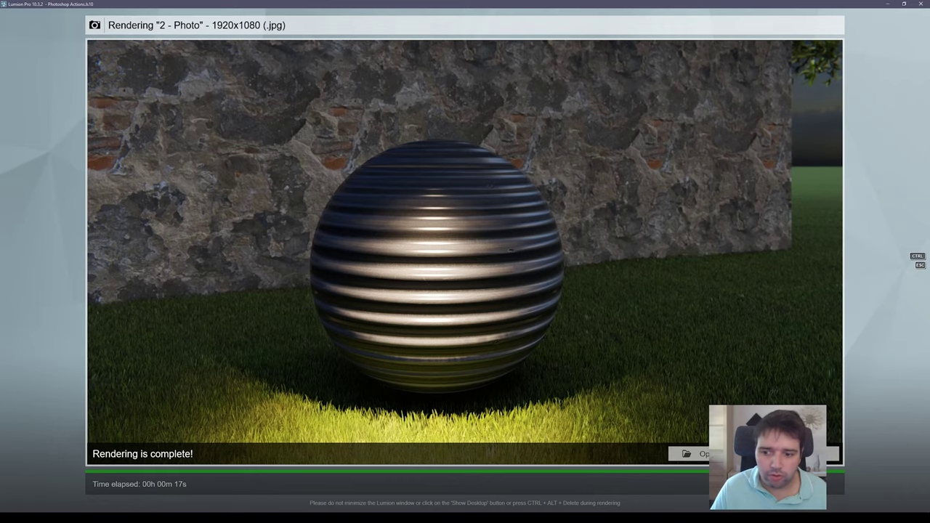
key(Escape)
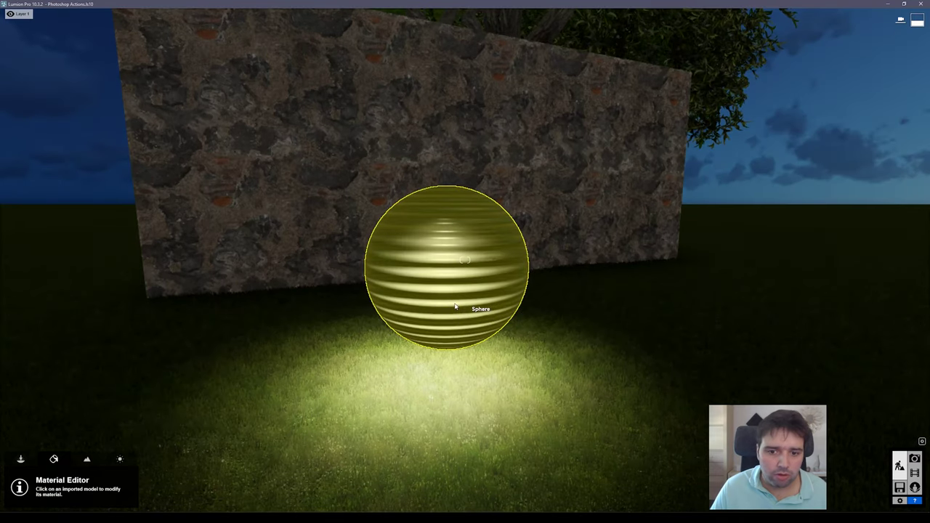
- Close the material editor and fly past the wall end and back to frame the sphere
key(Escape)
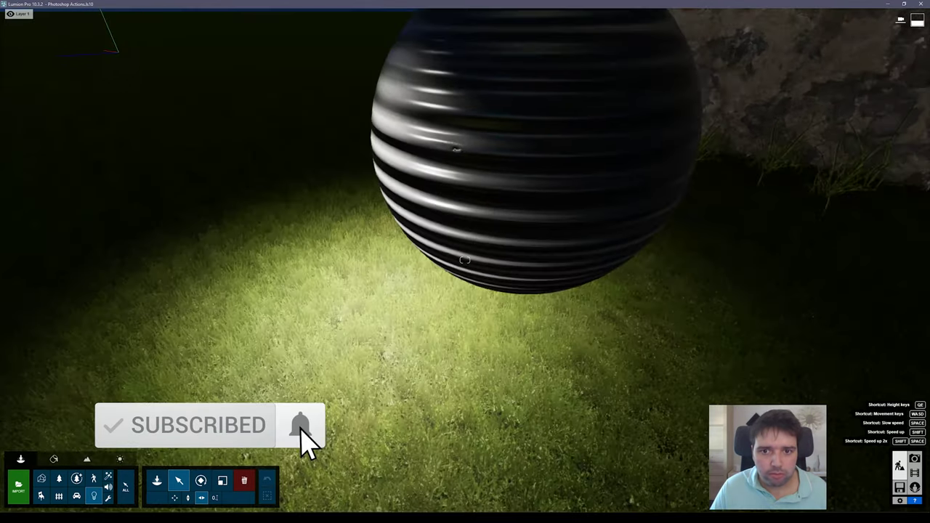
key(s)
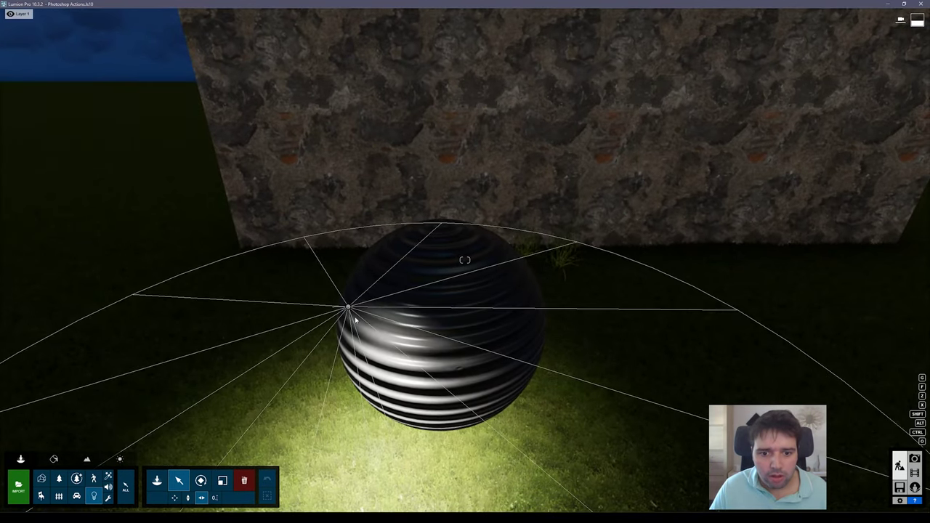
key(w)
key(d)
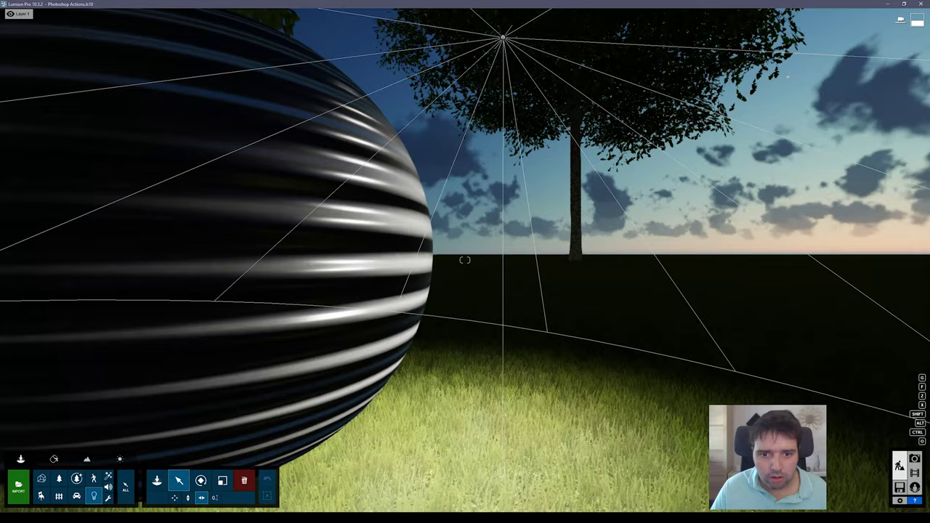
key(q)
key(s)
key(a)
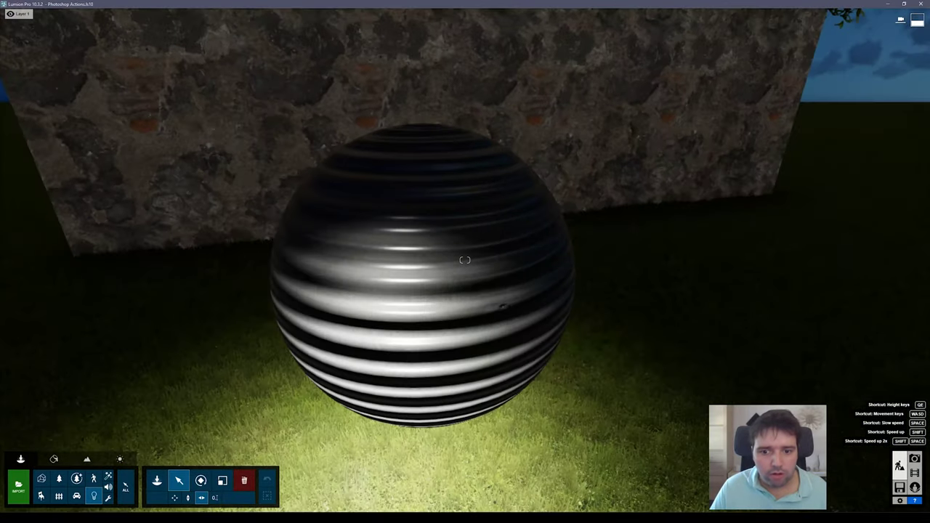
key(s)
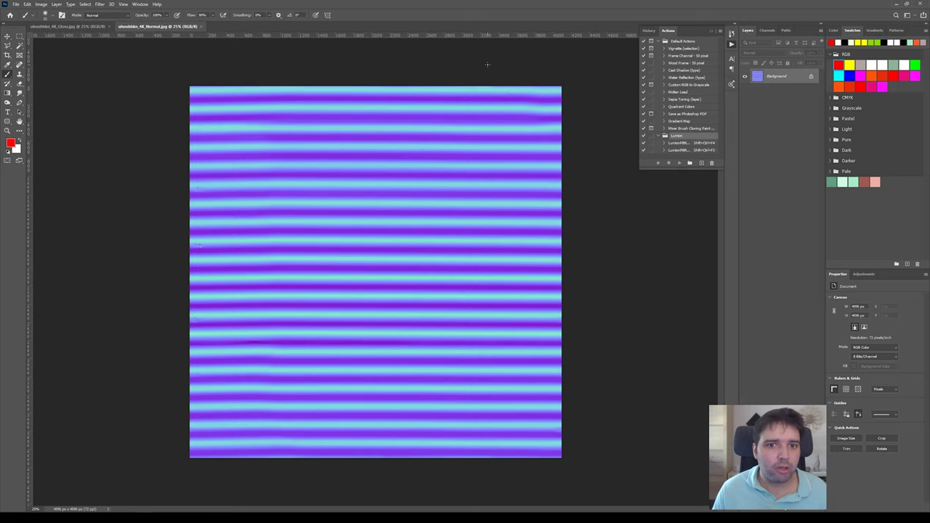
- Flip between the Gloss and Normal documents, ending on Normal with its RGB channels listed
key(v)
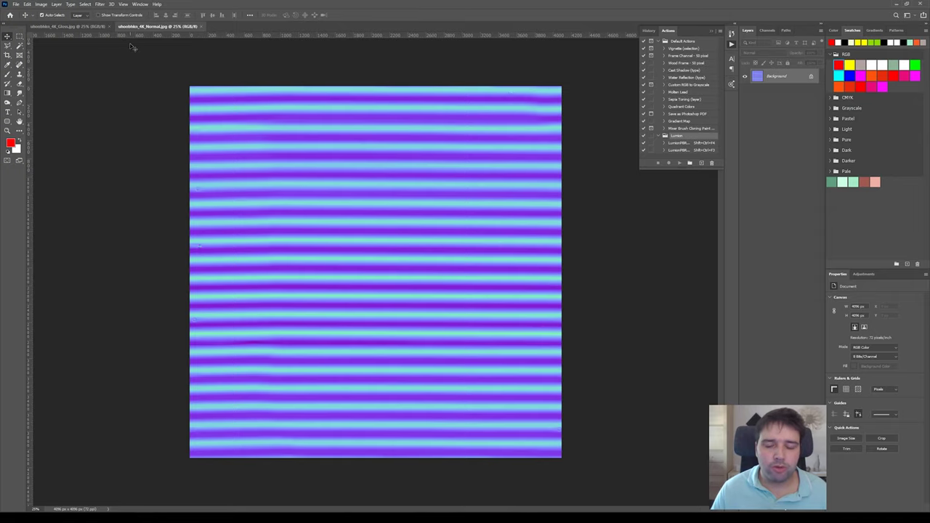
click(83, 29)
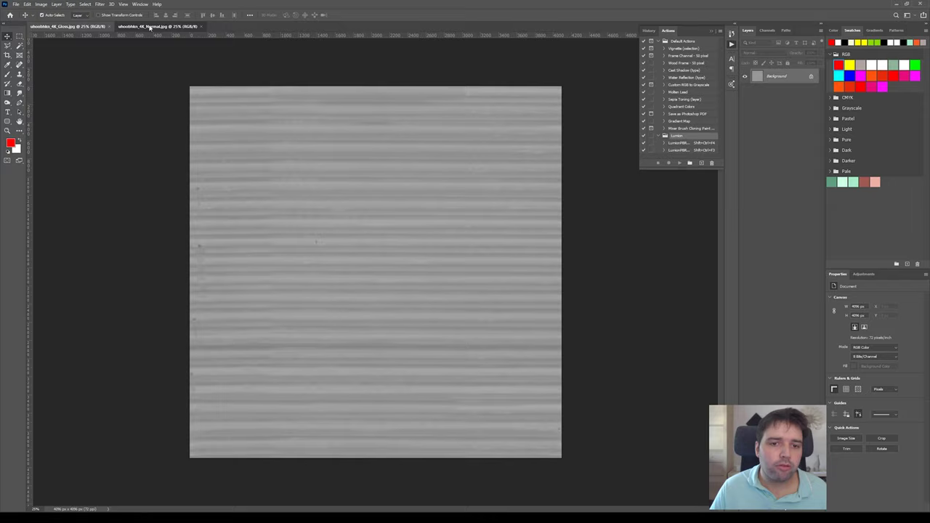
click(149, 27)
click(83, 30)
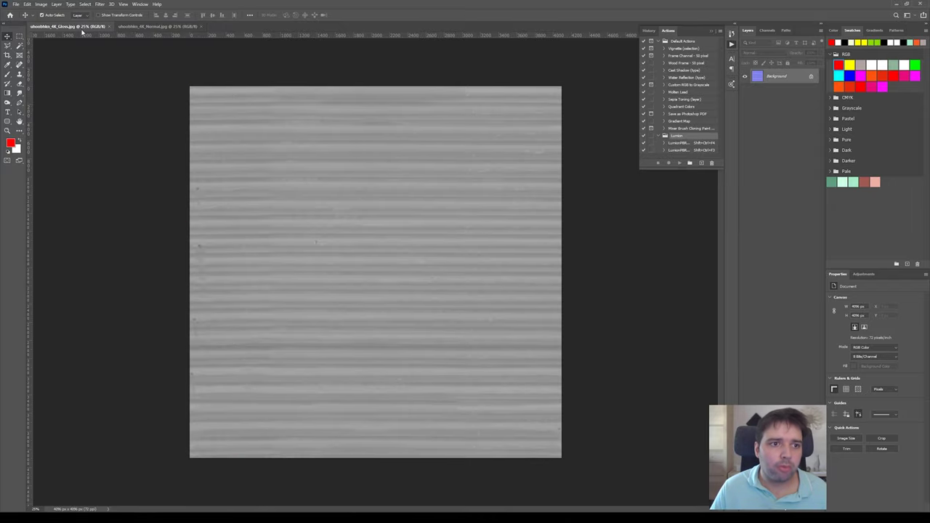
click(182, 27)
click(767, 31)
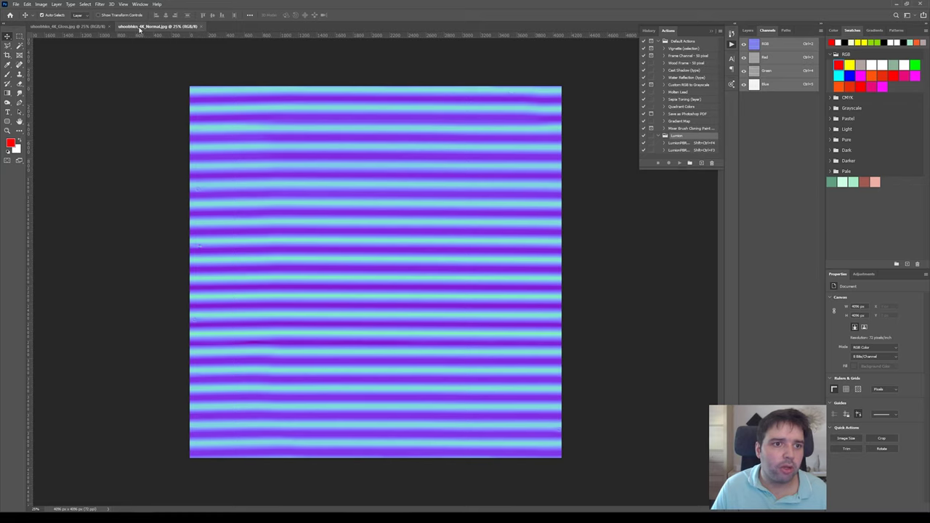
- Create action MyAction1 in the Lumion set with shortcut Shift+Ctrl+F7 and start recording
click(139, 4)
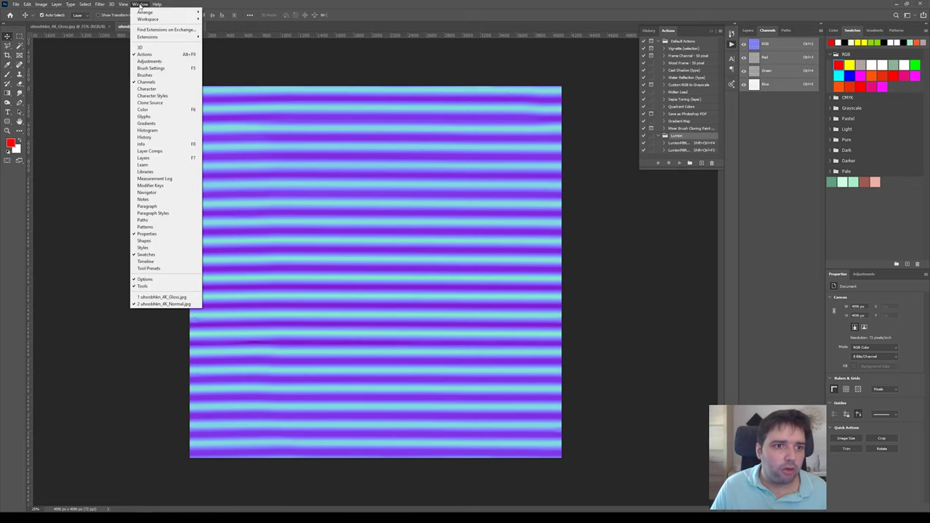
click(694, 30)
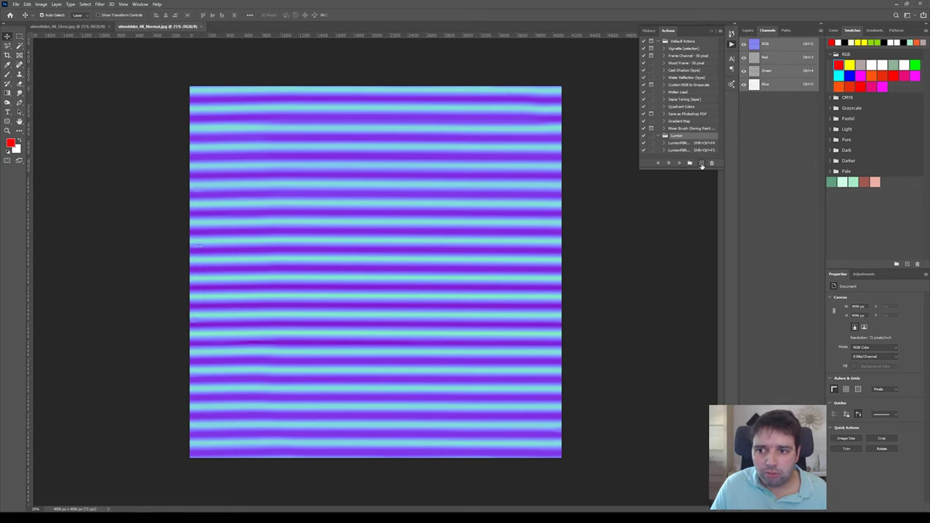
click(702, 163)
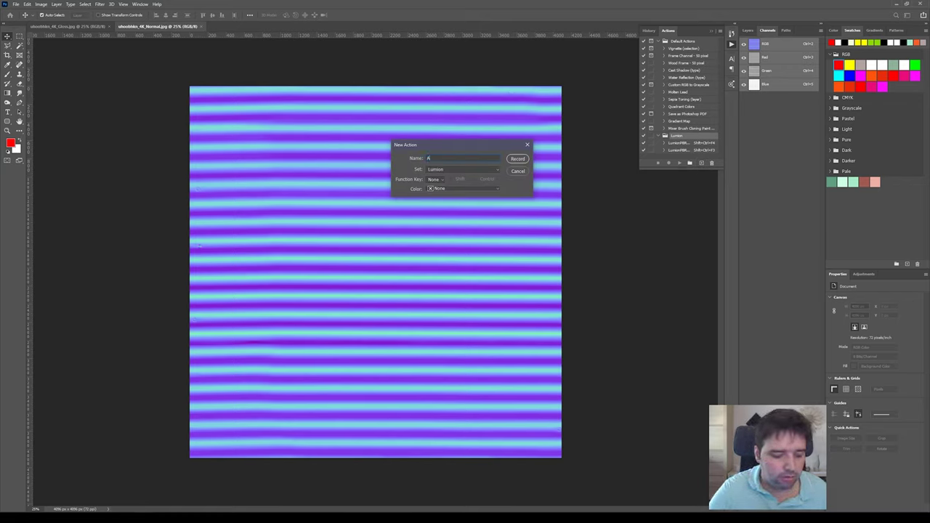
text(MyAction1)
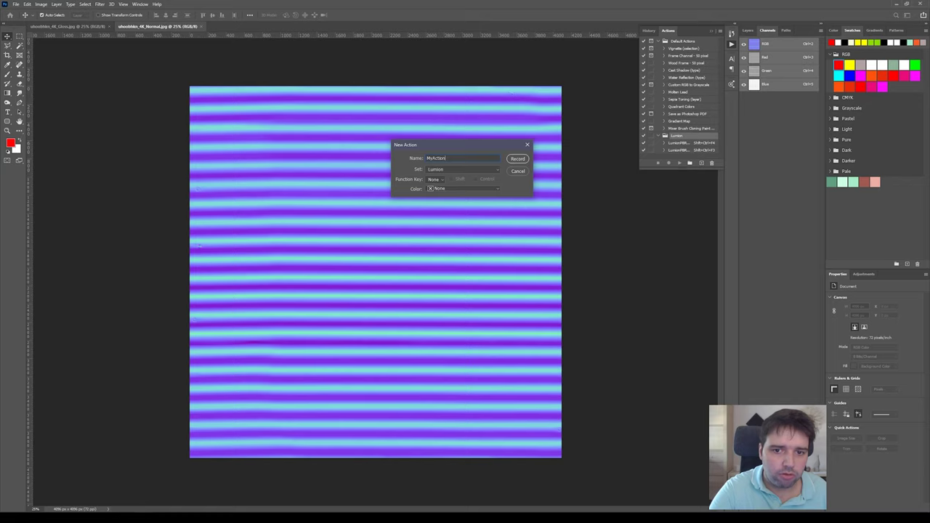
click(436, 179)
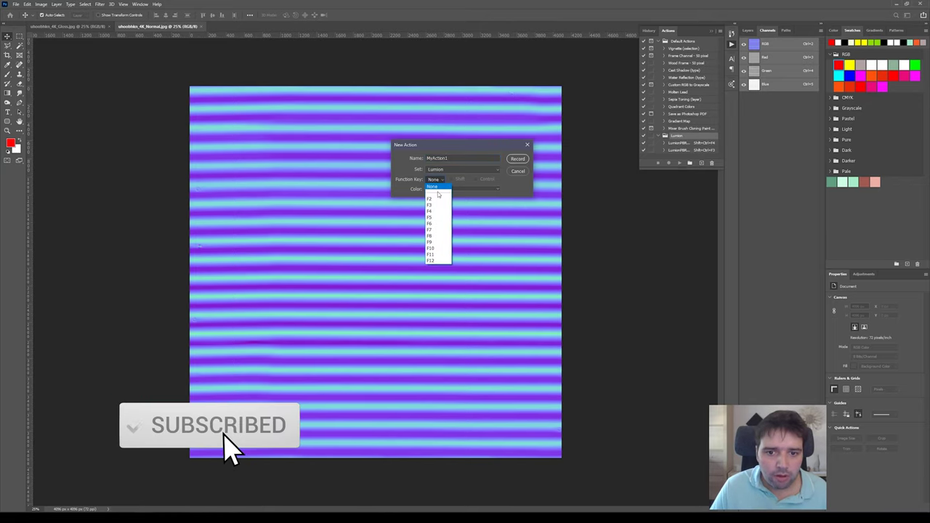
click(438, 181)
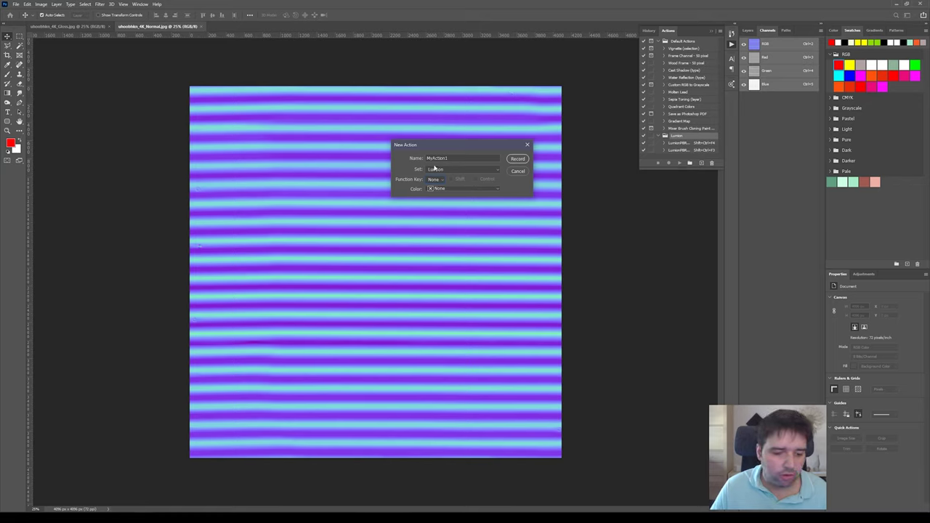
click(438, 181)
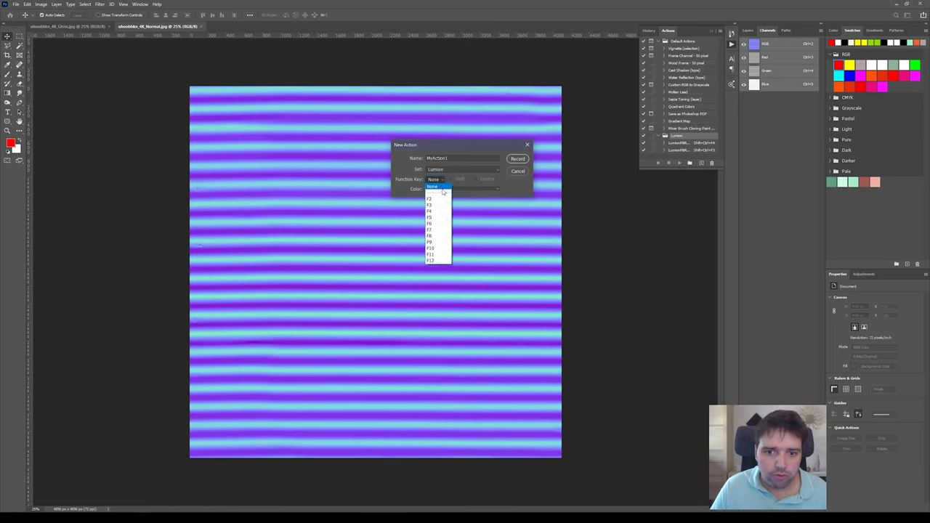
click(436, 224)
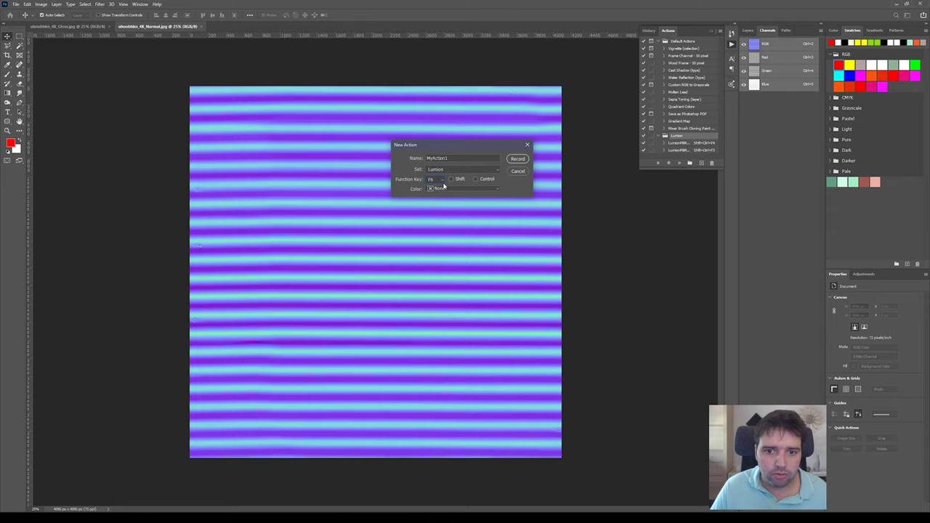
click(434, 179)
click(434, 229)
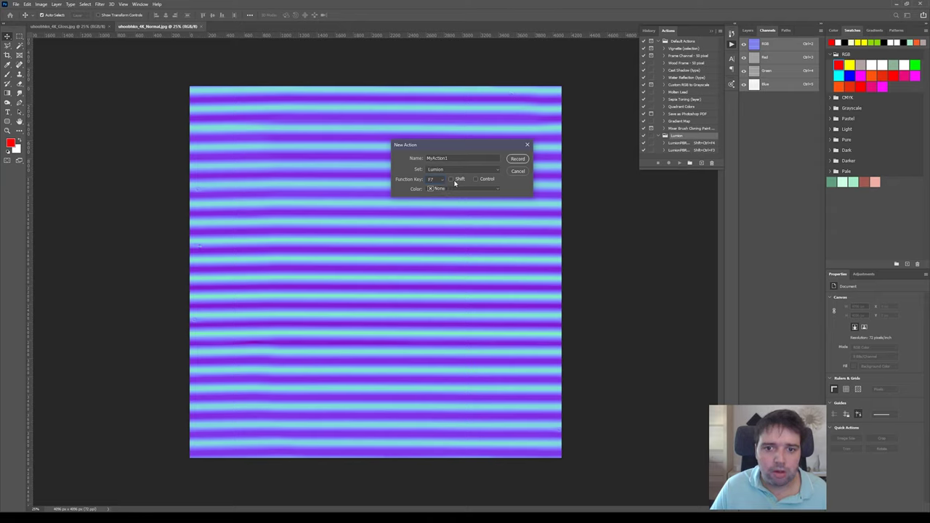
click(477, 180)
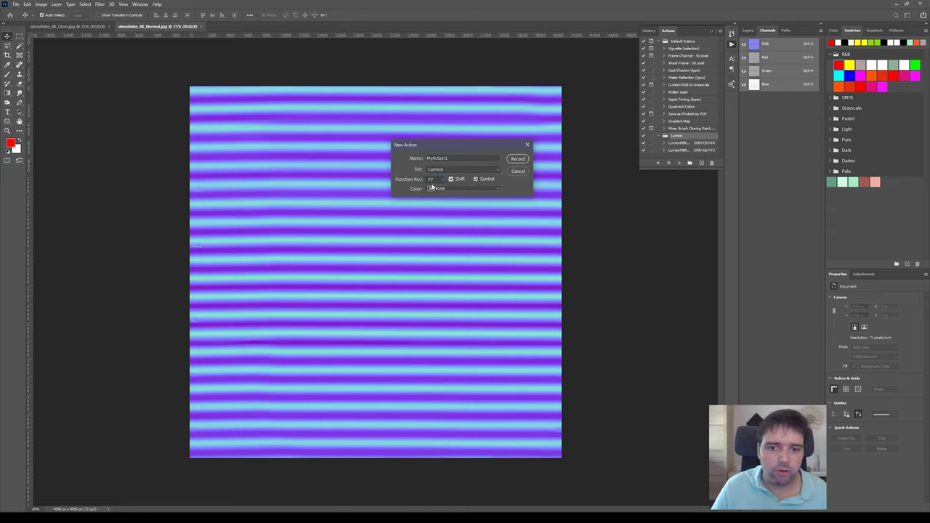
click(518, 159)
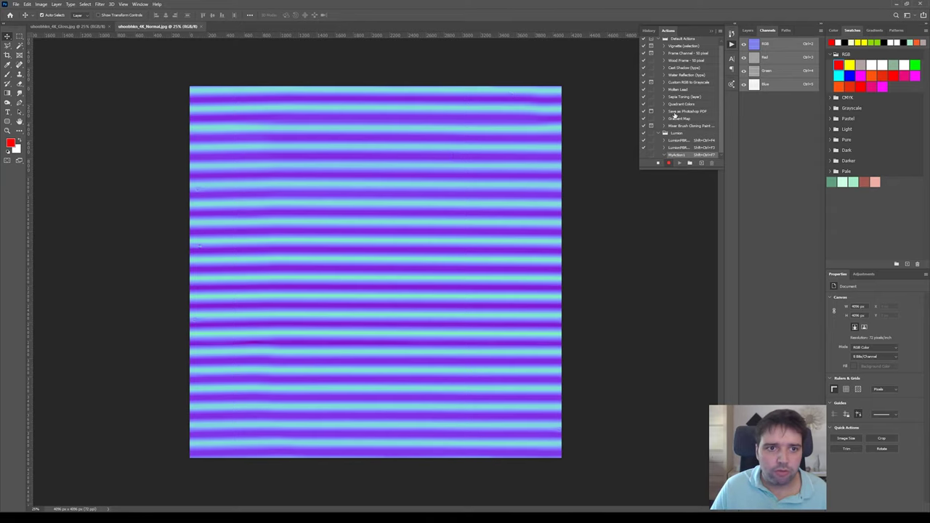
- Invert the normal map's Green channel, then copy the entire gloss texture
click(769, 71)
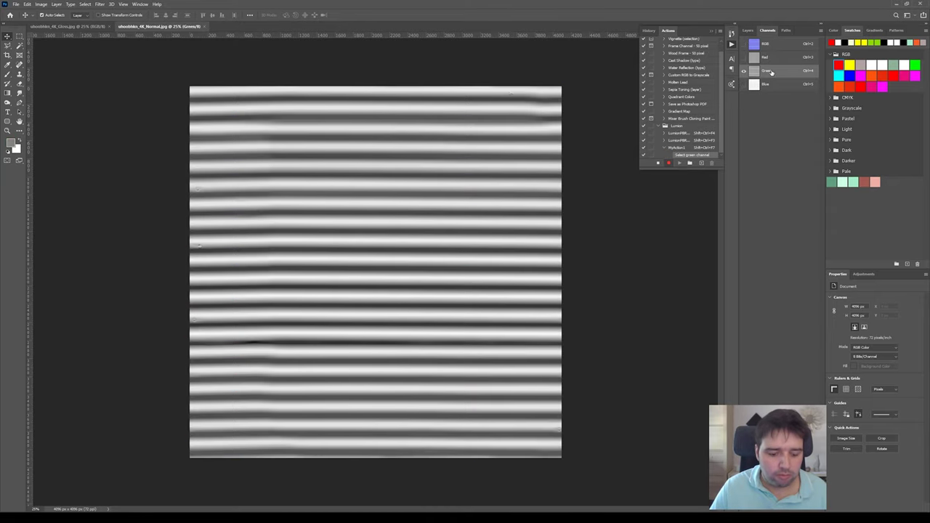
key(ctrl+i)
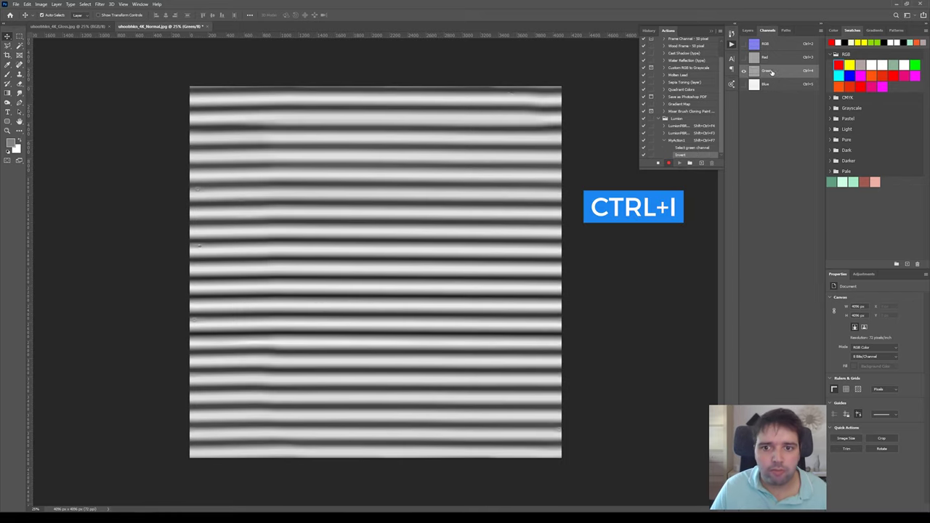
click(83, 26)
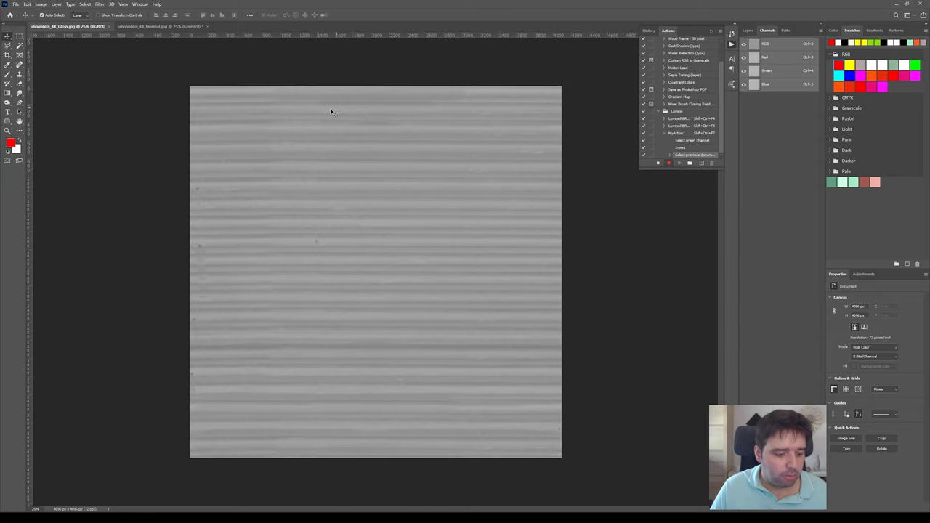
key(ctrl+a)
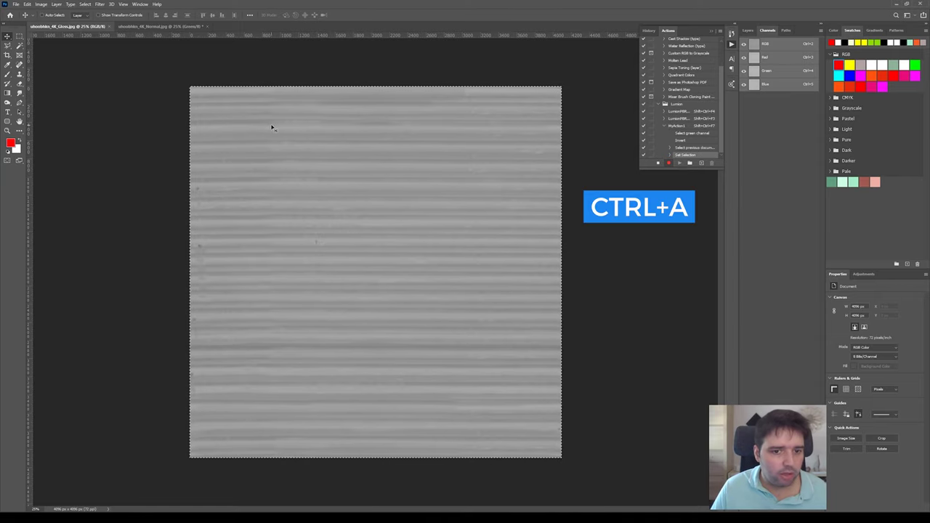
key(ctrl+c)
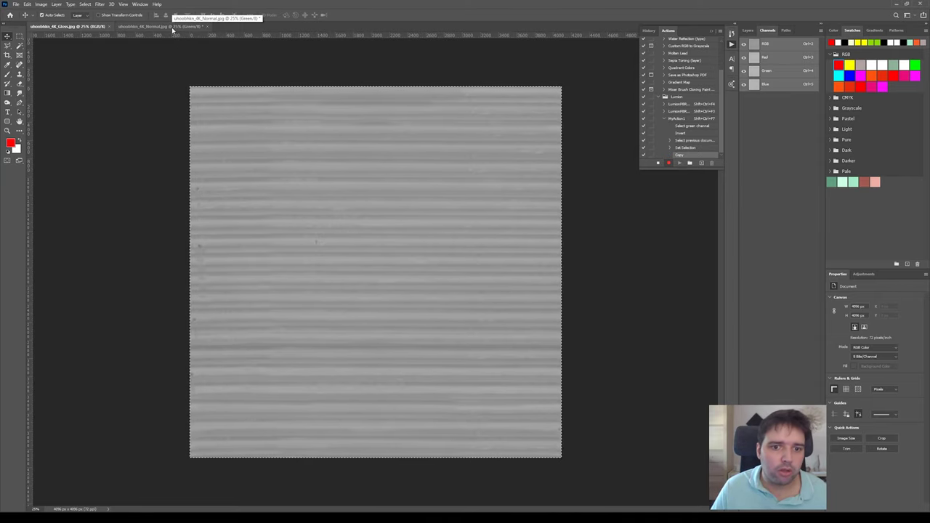
- Paste the gloss into a new alpha channel on the normal map and stop recording
click(172, 26)
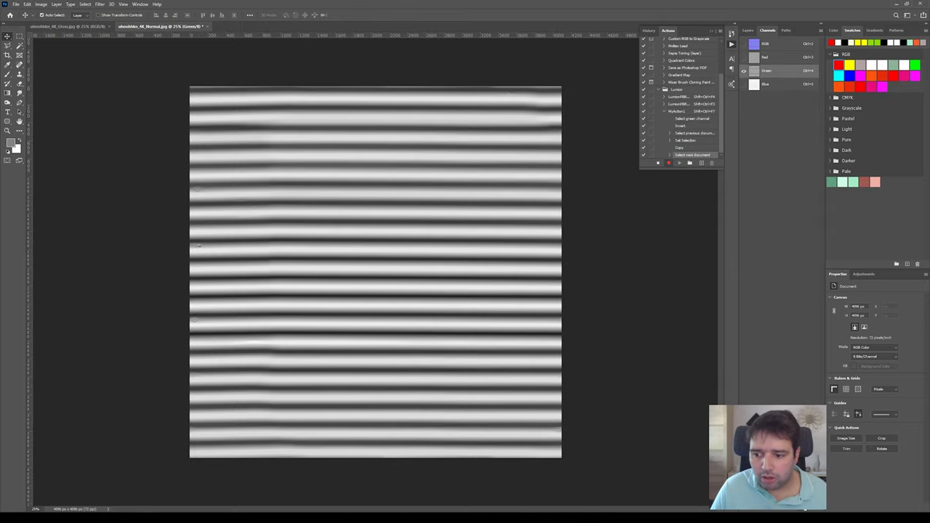
click(802, 508)
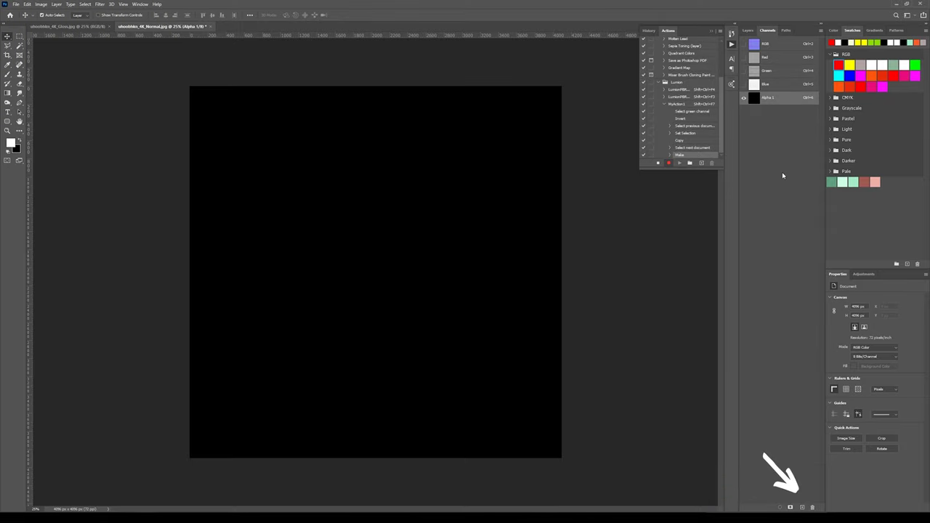
key(ctrl+v)
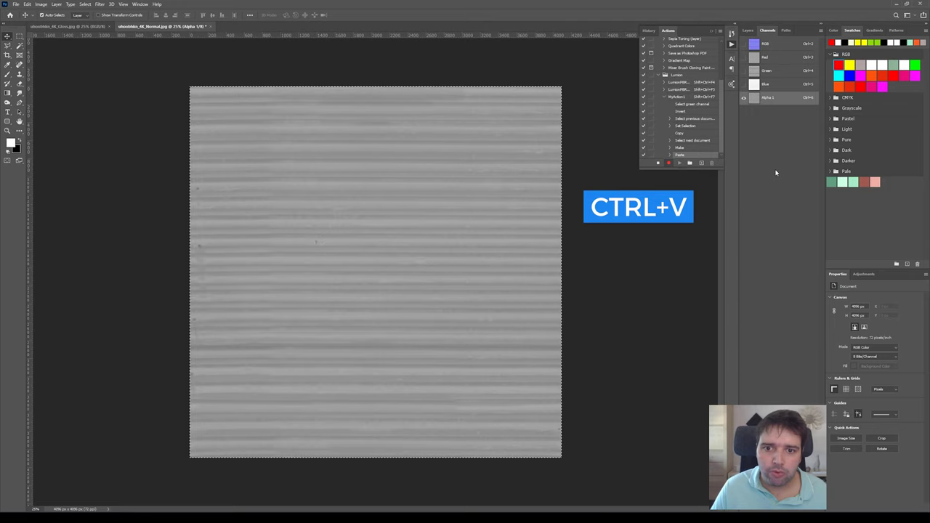
click(770, 45)
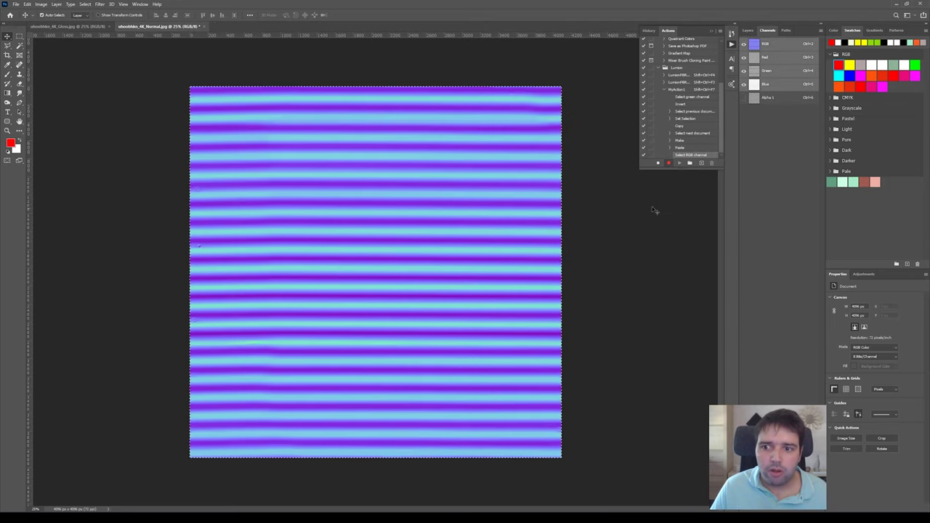
click(658, 162)
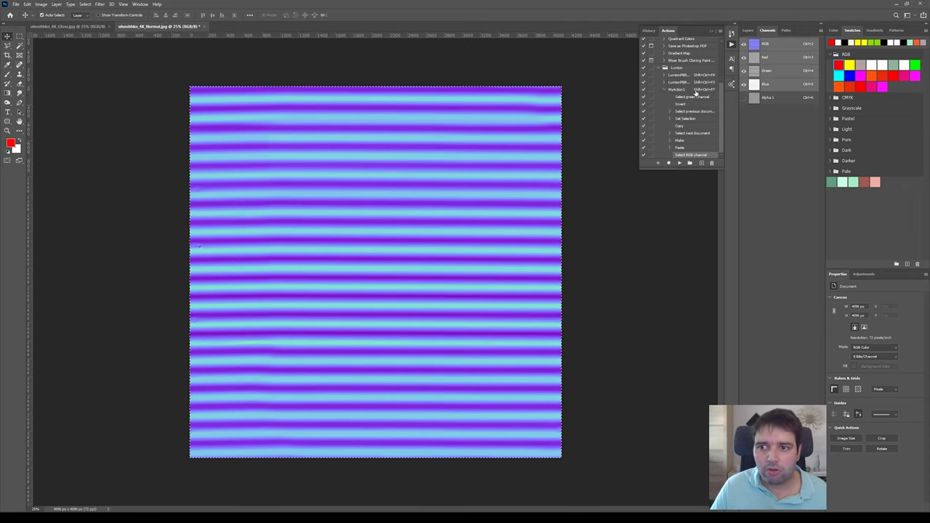
- Close the edited normal map without saving and reload the original Normal.jpg
click(203, 26)
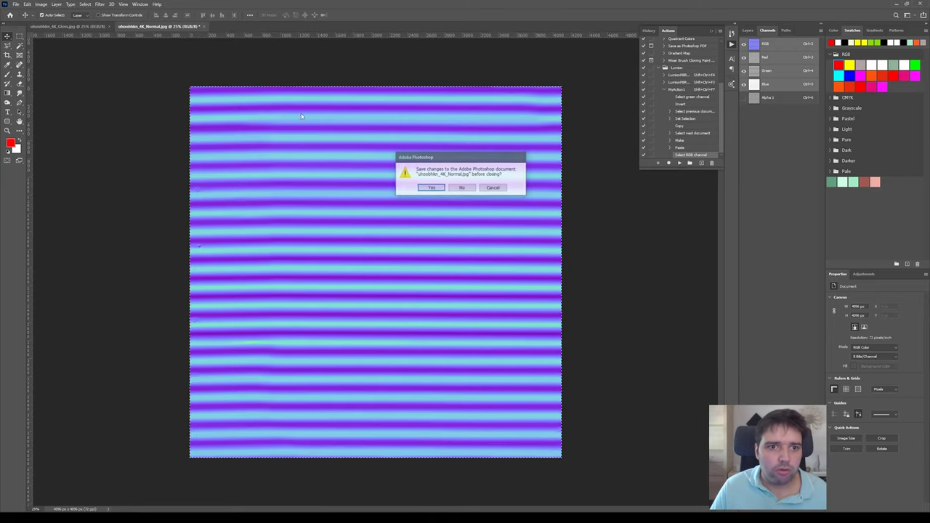
click(465, 188)
key(ctrl+d)
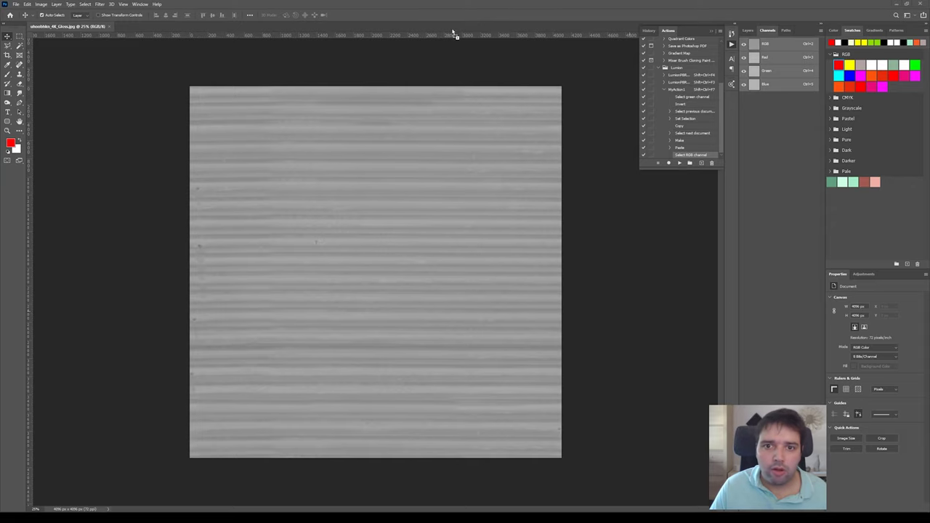
drag(452, 35, 475, 92)
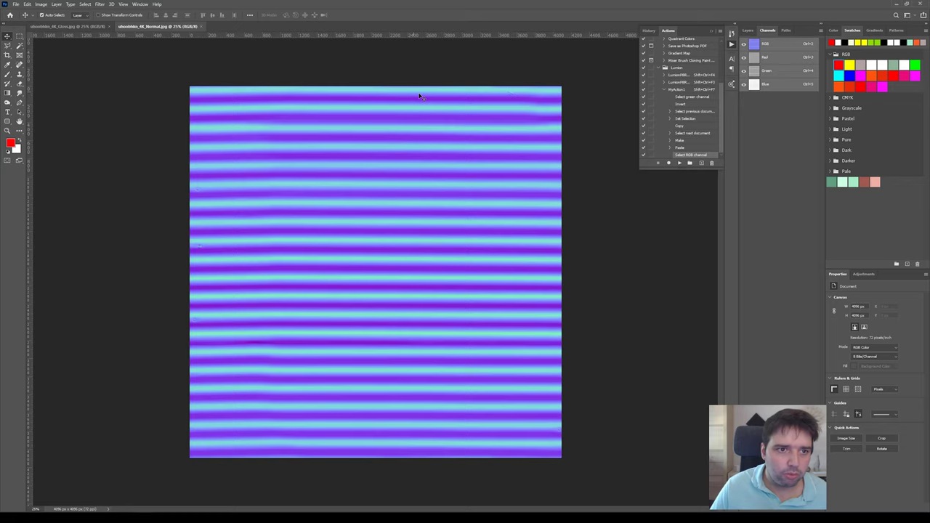
- Play MyAction1 with Ctrl+Shift+F7 and verify the inverted Green and the Alpha 1 gloss channel
key(ctrl+shift+F7)
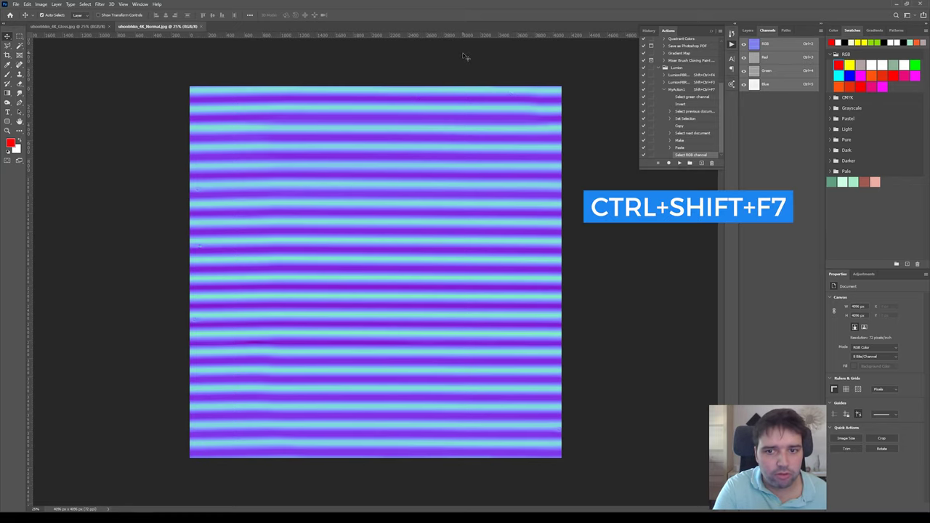
click(772, 72)
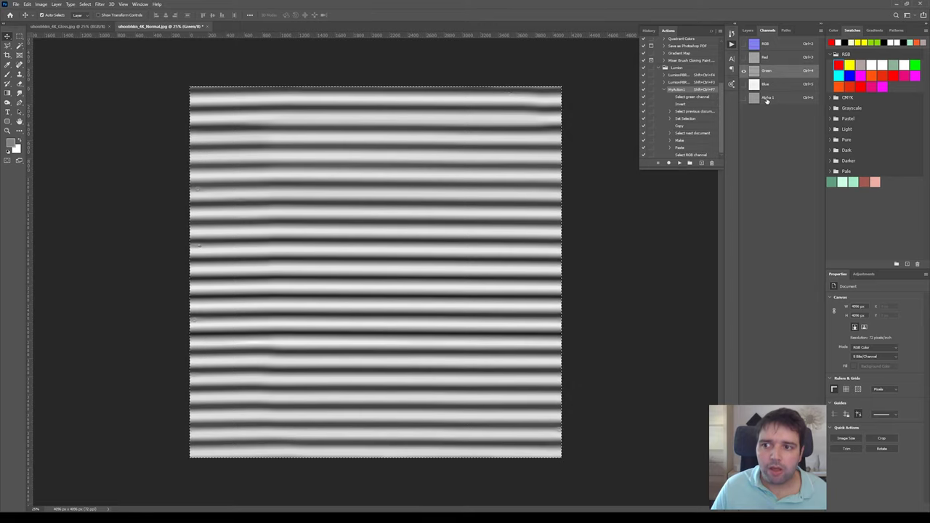
click(766, 100)
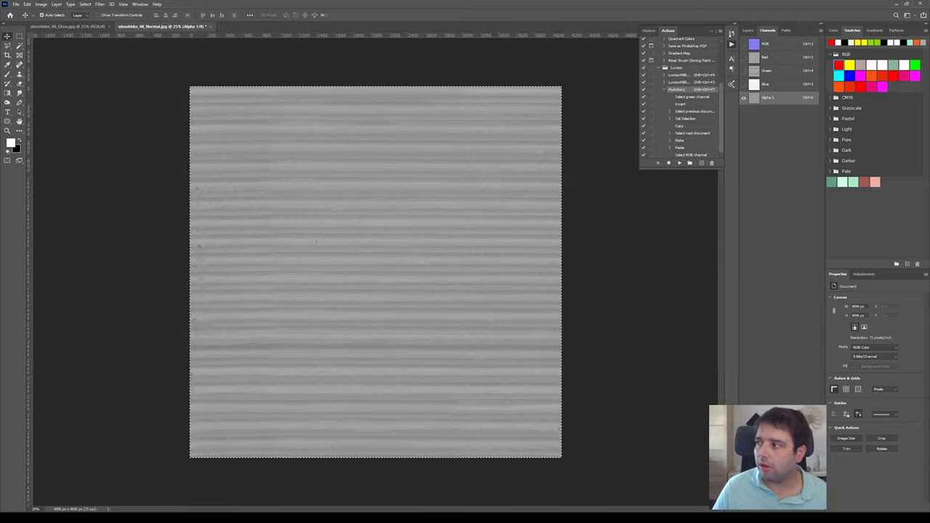
key(ctrl+d)
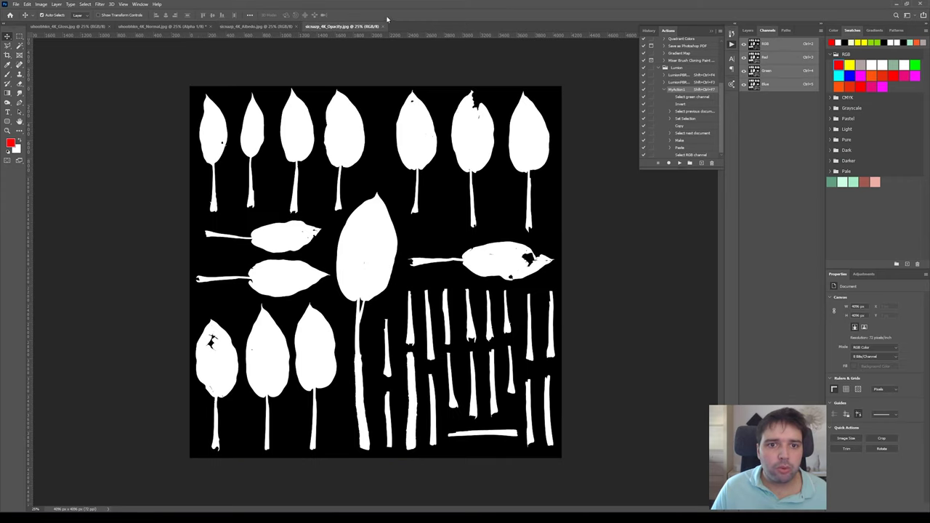
- Create action MyAction2 with an F8-based shortcut and start recording it
click(256, 27)
click(341, 26)
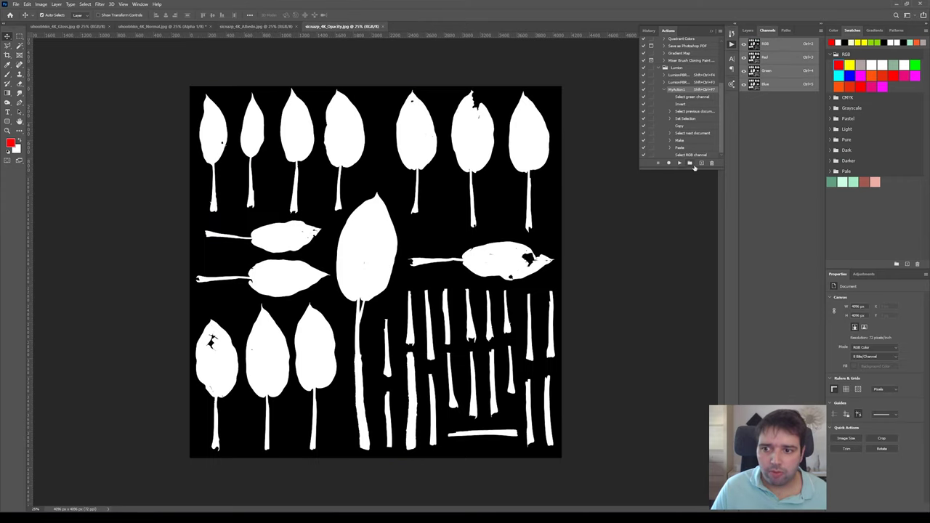
click(702, 164)
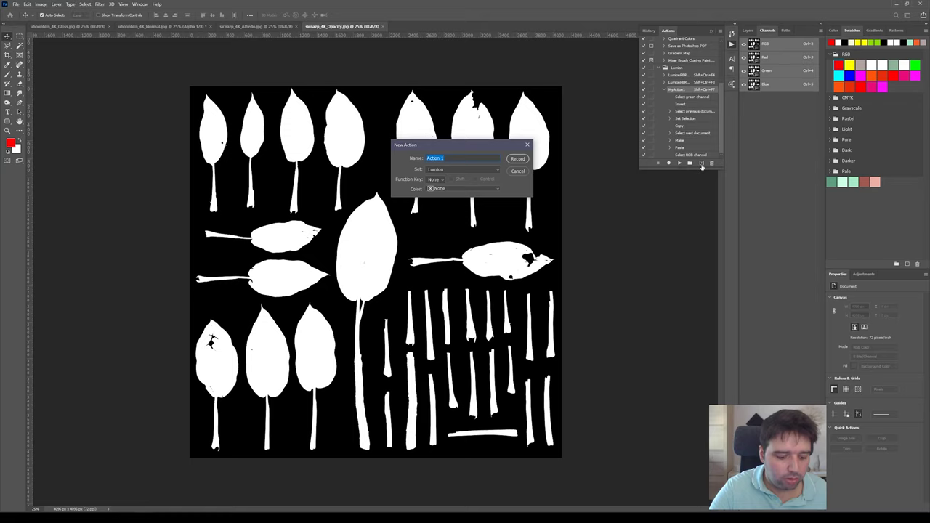
text(H)
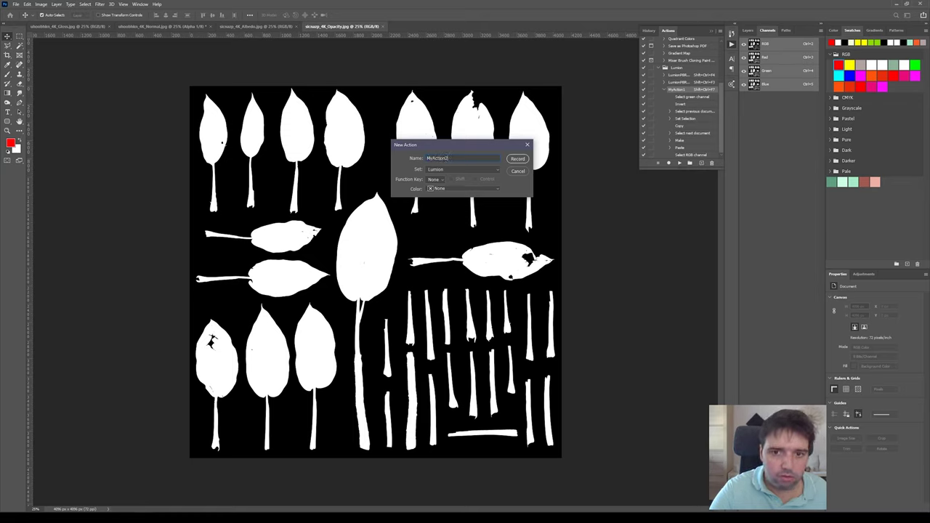
click(436, 179)
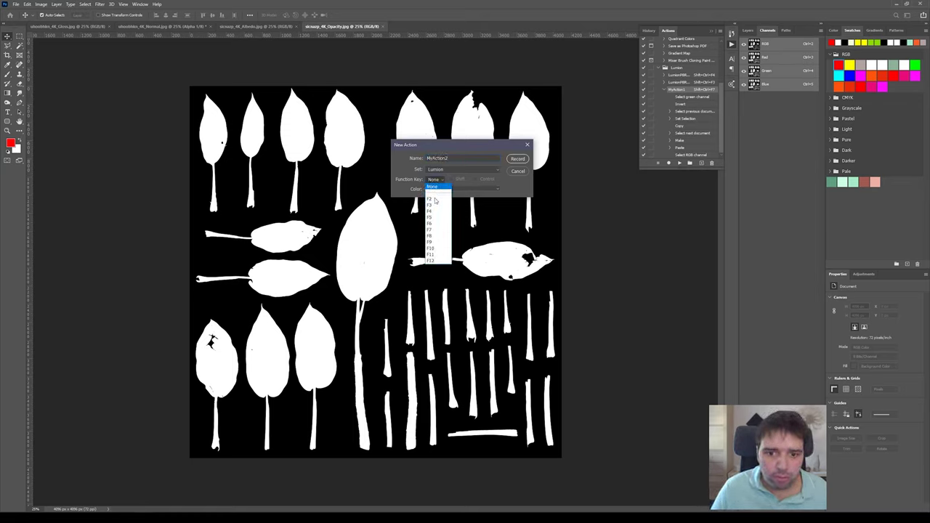
click(433, 235)
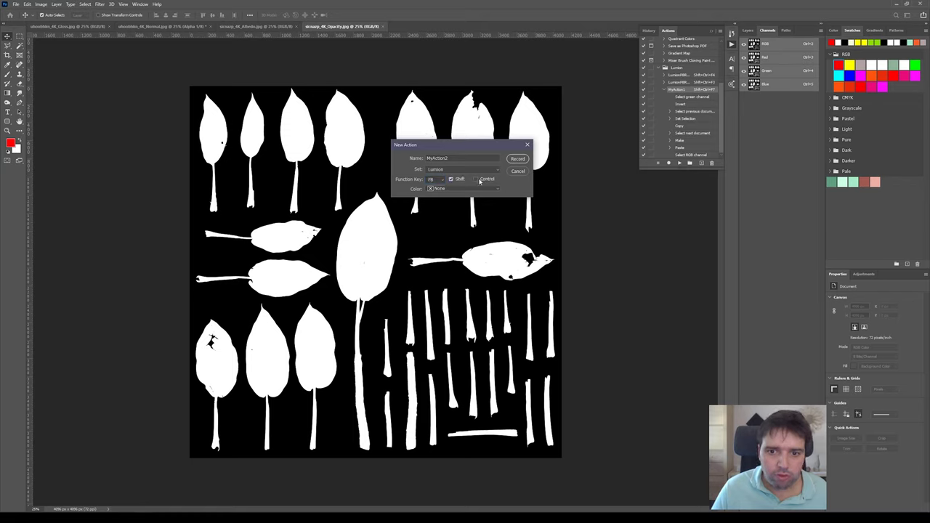
click(517, 159)
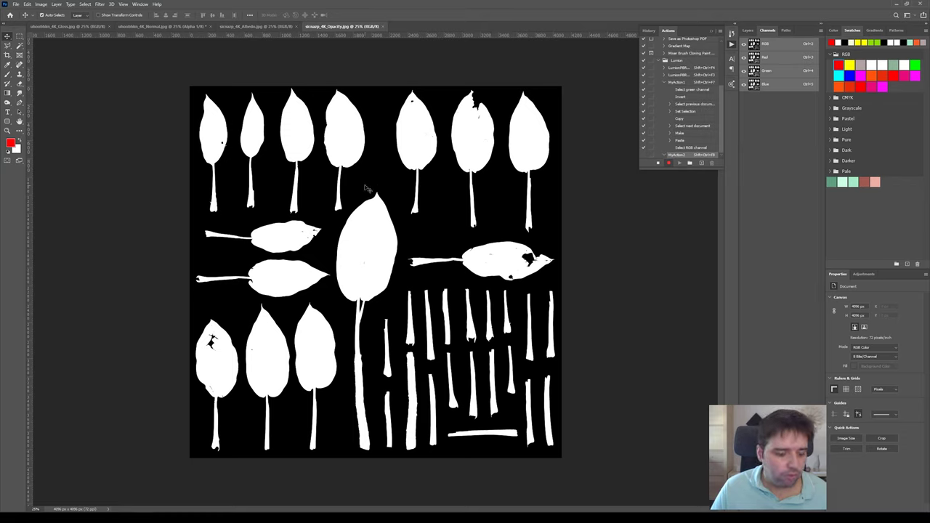
- Copy the whole opacity mask into a new alpha channel on the albedo map
key(ctrl+a)
key(ctrl+c)
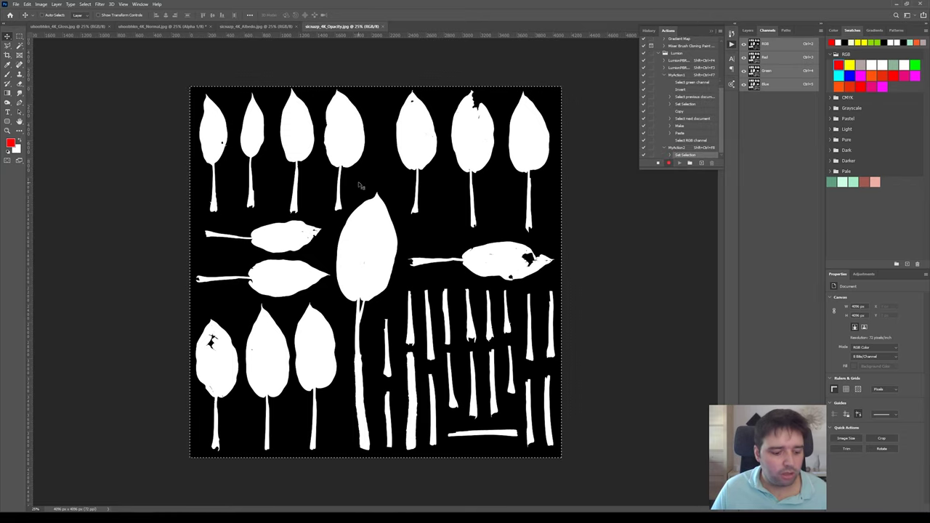
click(277, 29)
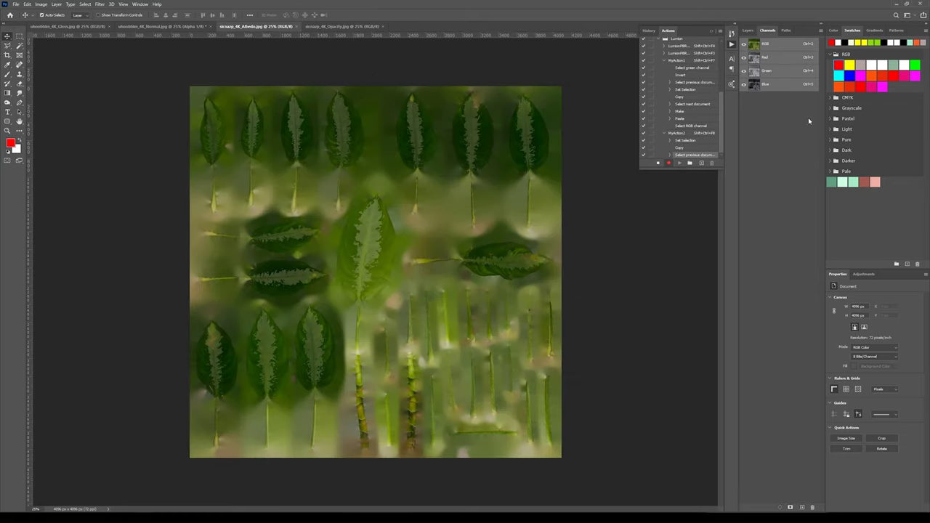
click(802, 507)
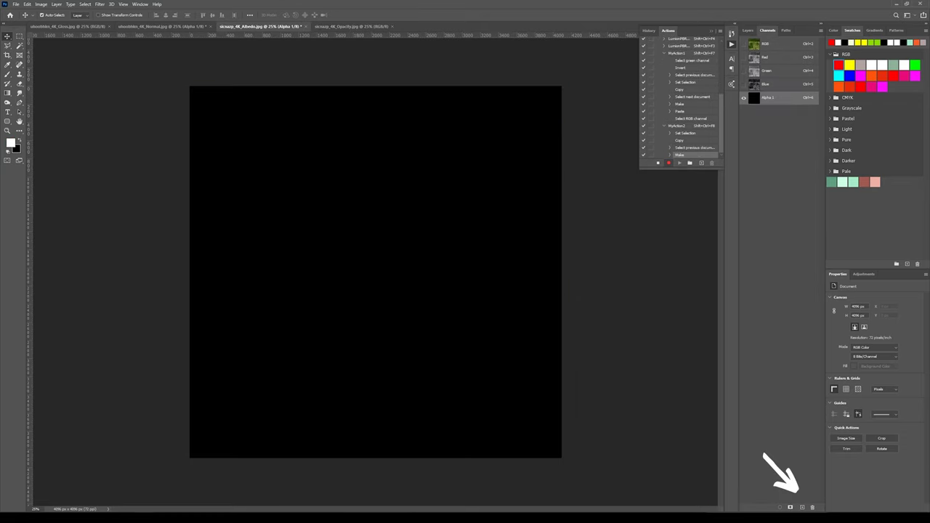
key(ctrl+v)
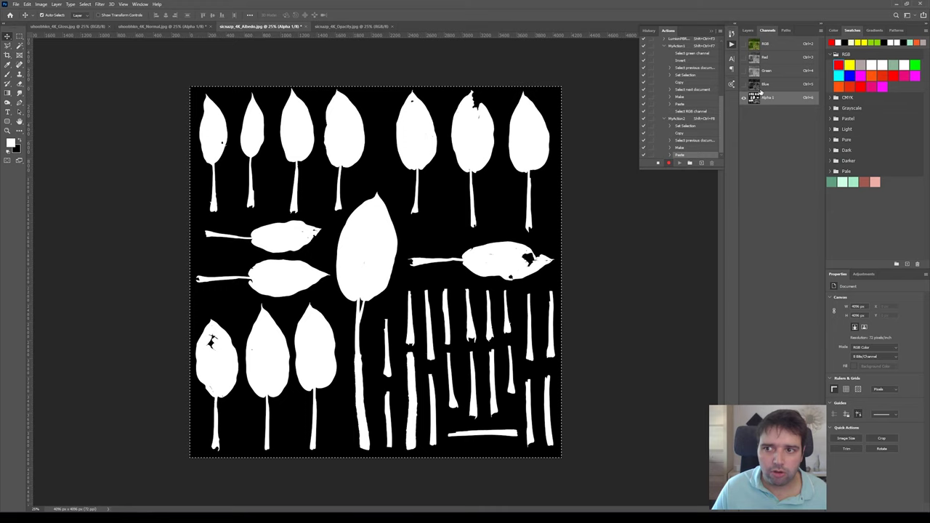
click(771, 44)
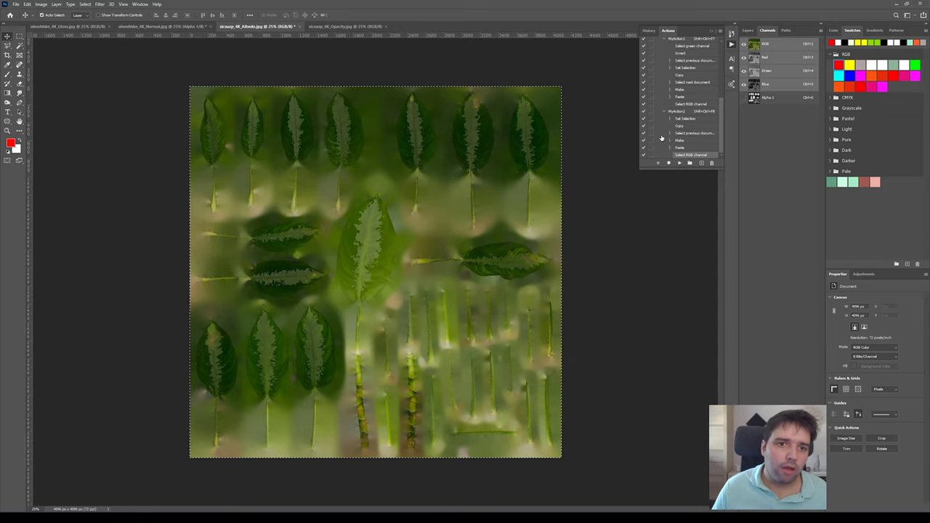
- Collapse MyAction1 and MyAction2 so only their names show in the Lumion set
click(661, 138)
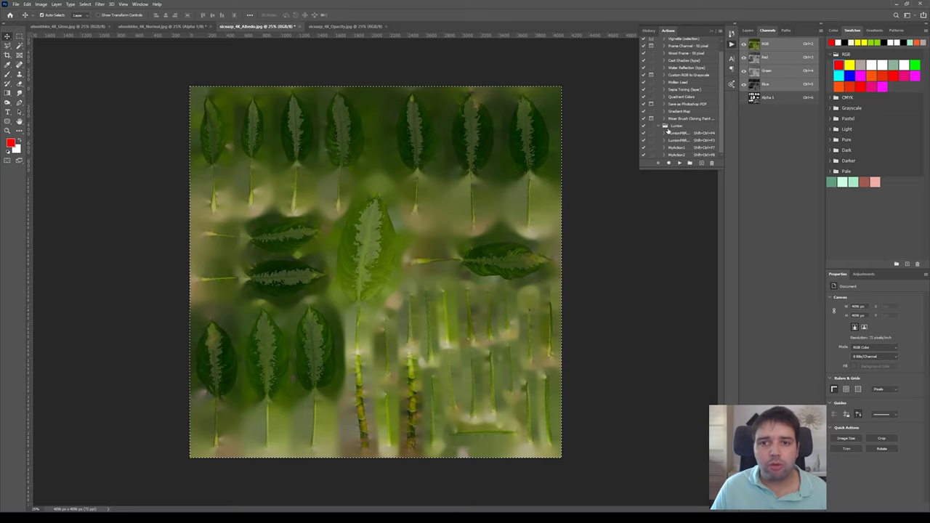
click(681, 135)
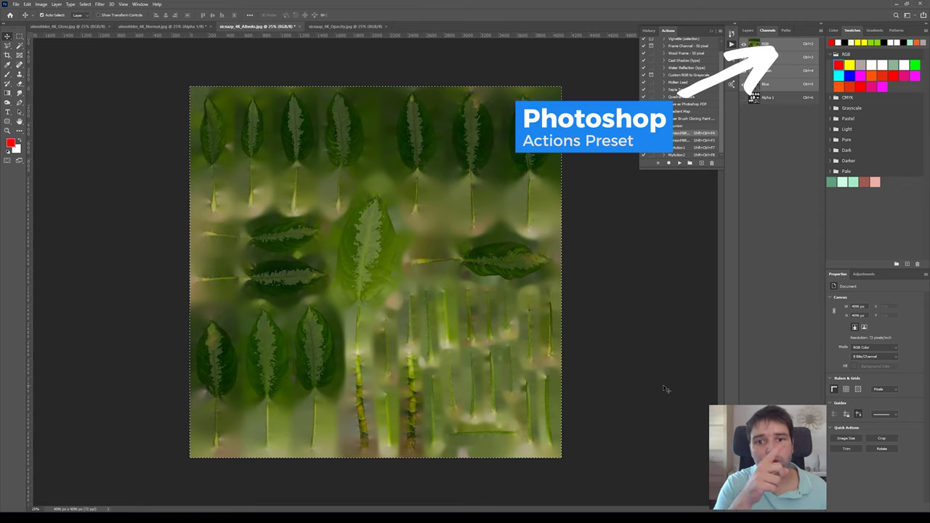